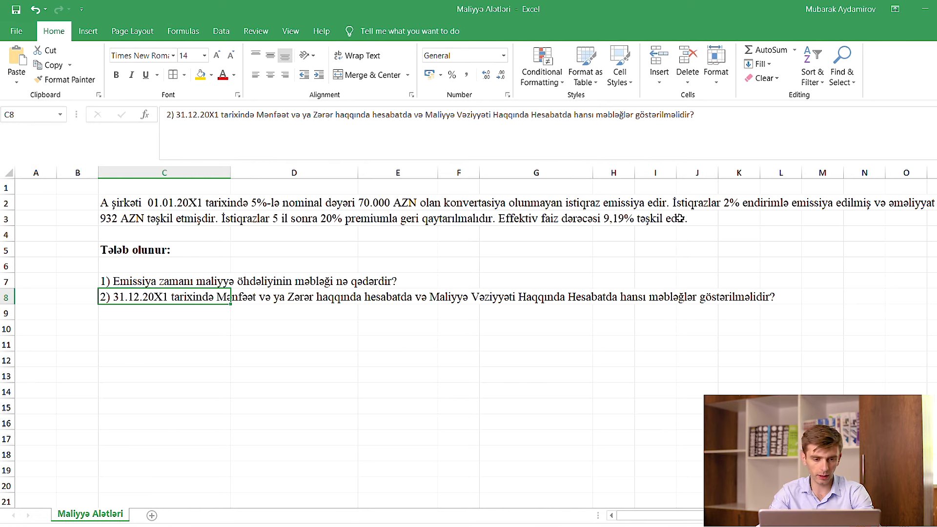
left_click(131, 252)
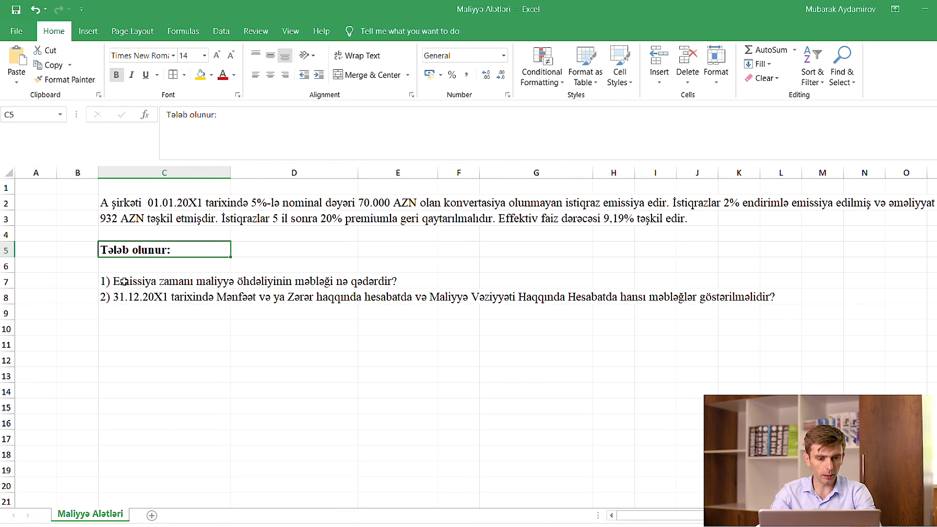
left_click(124, 278)
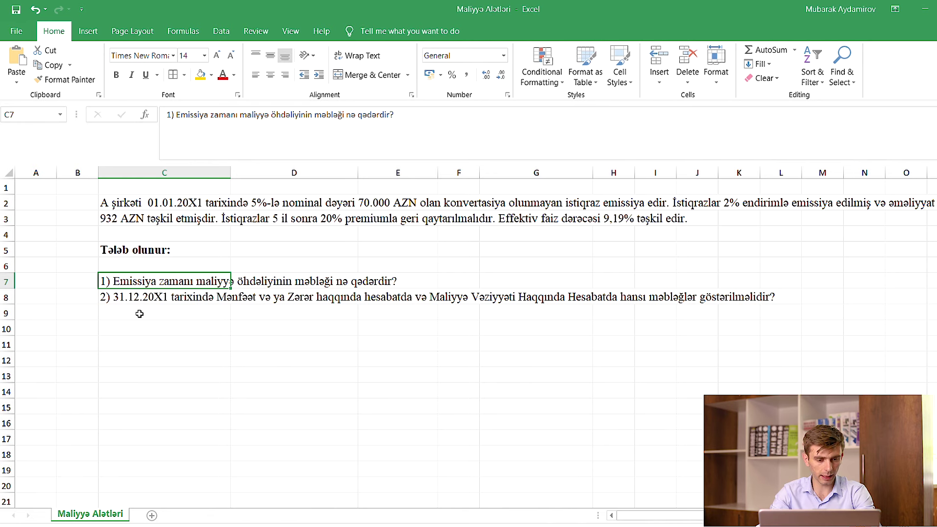
left_click(116, 298)
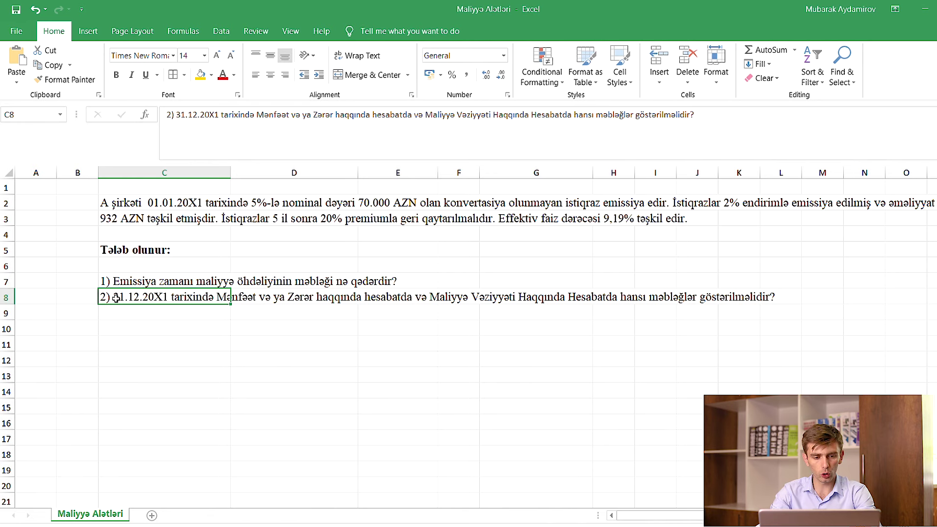
left_click(117, 324)
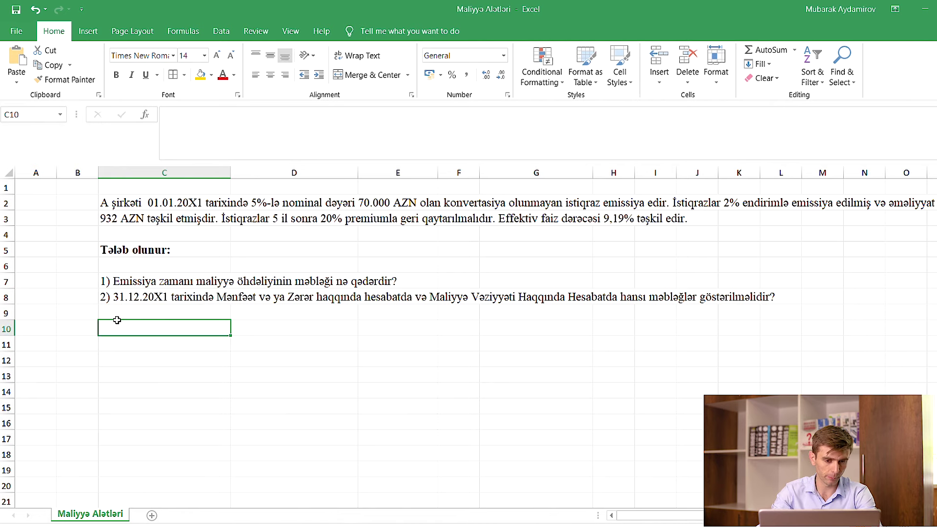
Enter the heading İllər in C11 and number the years 1 to 5 below it in C12 to C16.
left_click(125, 346)
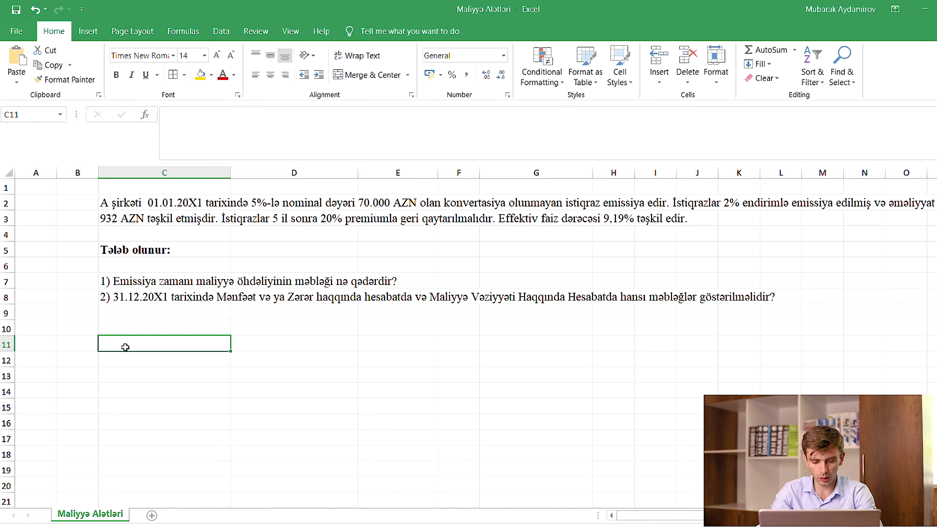
type("İllər")
key("Return")
type("1")
key("Return")
type("2")
key("Return")
type("3 4 5")
Add the headings D/Ə balans, Maliyyə xərci, Ödəniş. and D/S Balans in cells D11 to G11.
left_click(289, 345)
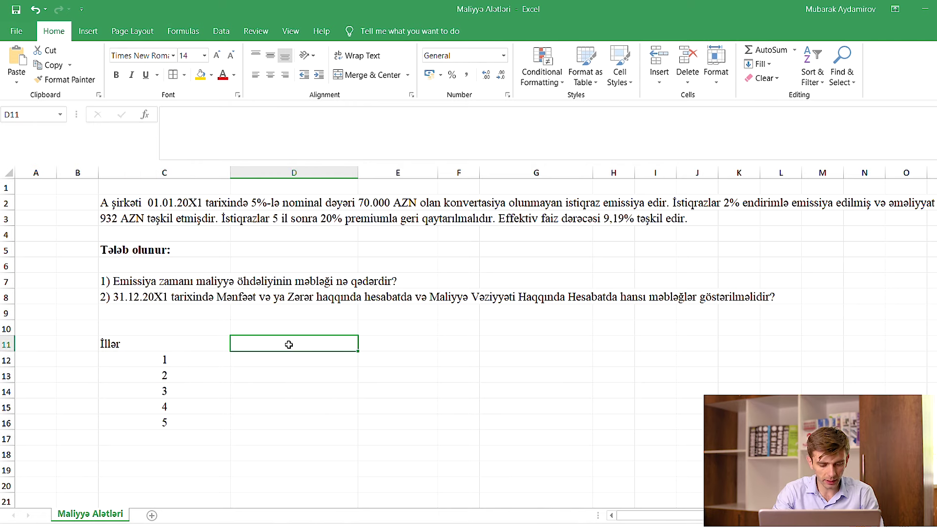
type("D/Ə balans")
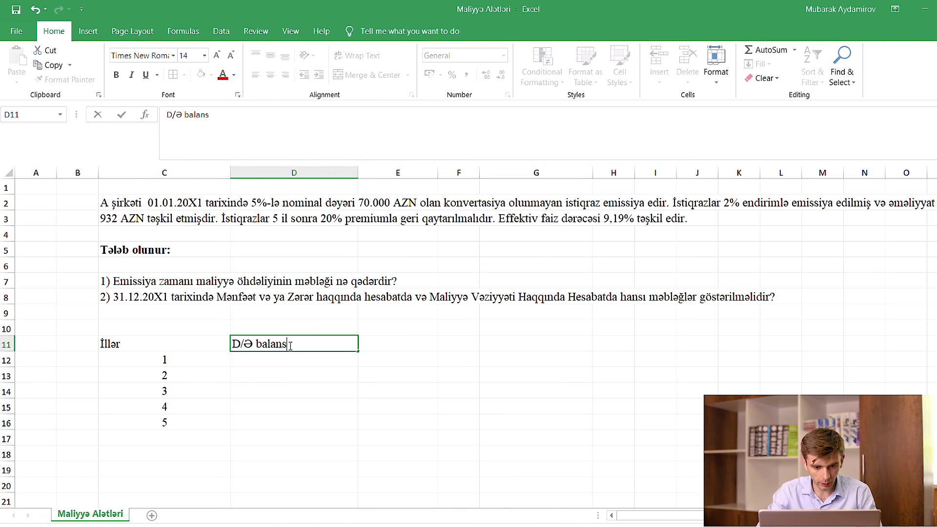
key("Tab")
type("Maliyyə xərci")
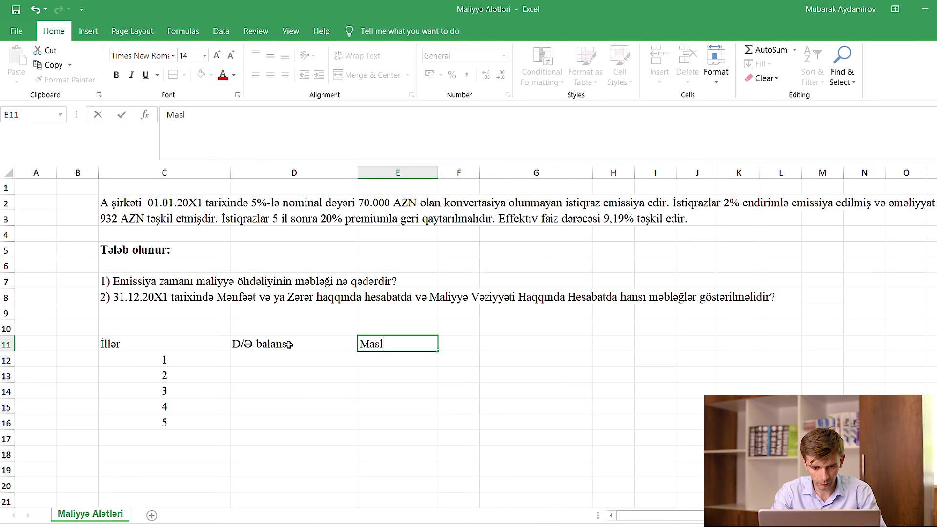
key("Tab")
key("Left")
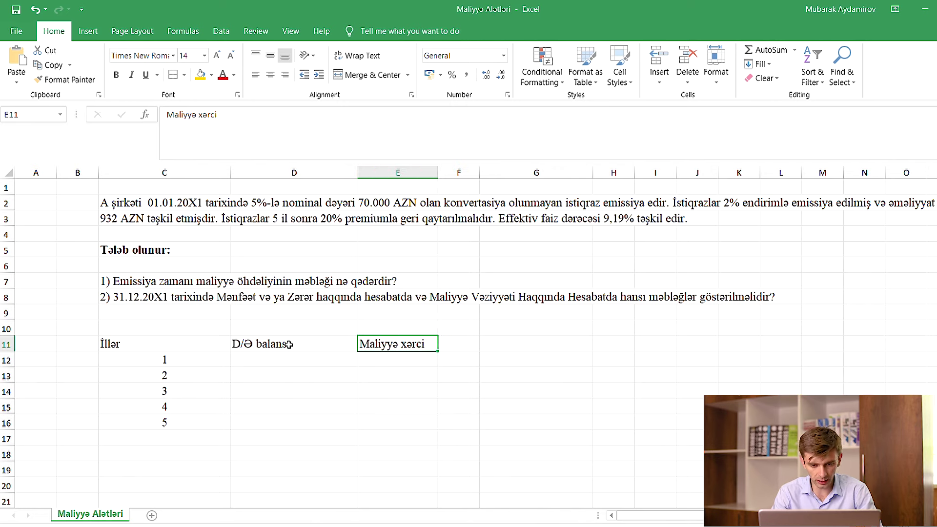
key("Right")
type("Ödəniş.")
key("Tab")
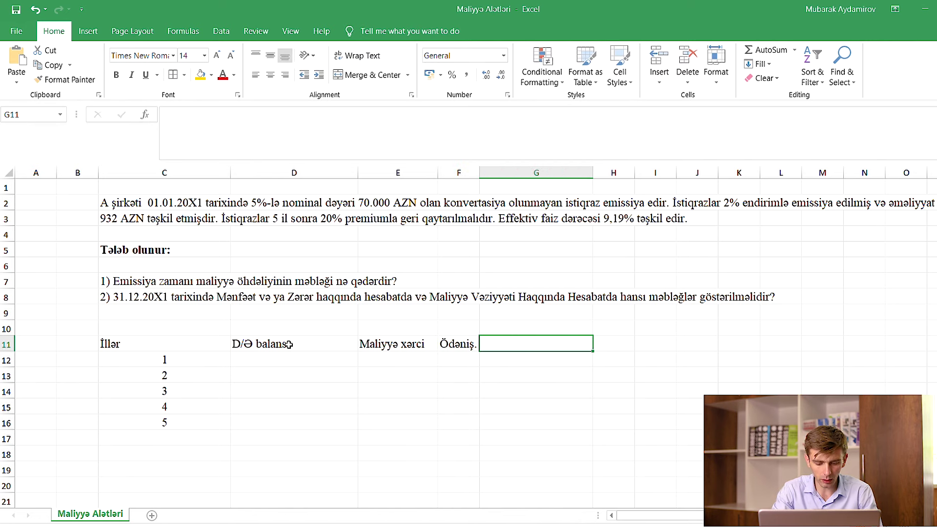
type("D")
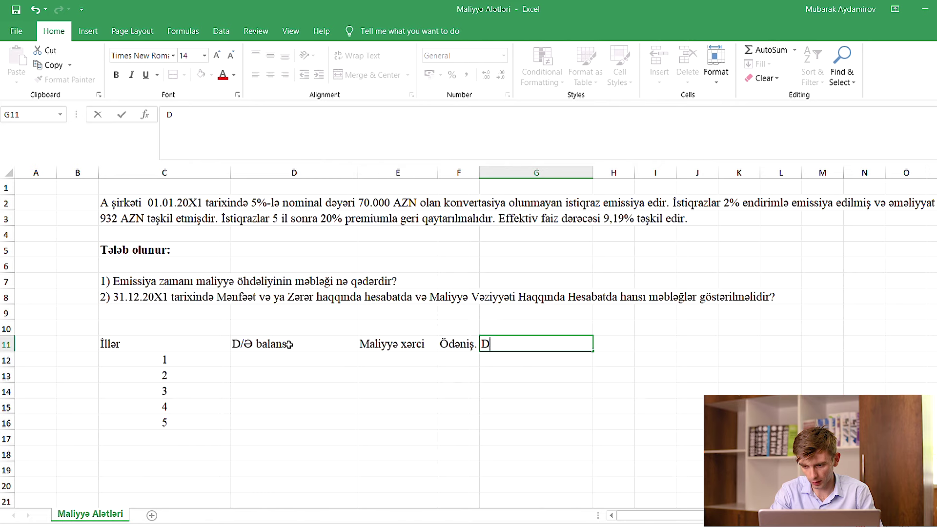
type("/S Balans")
key("Return")
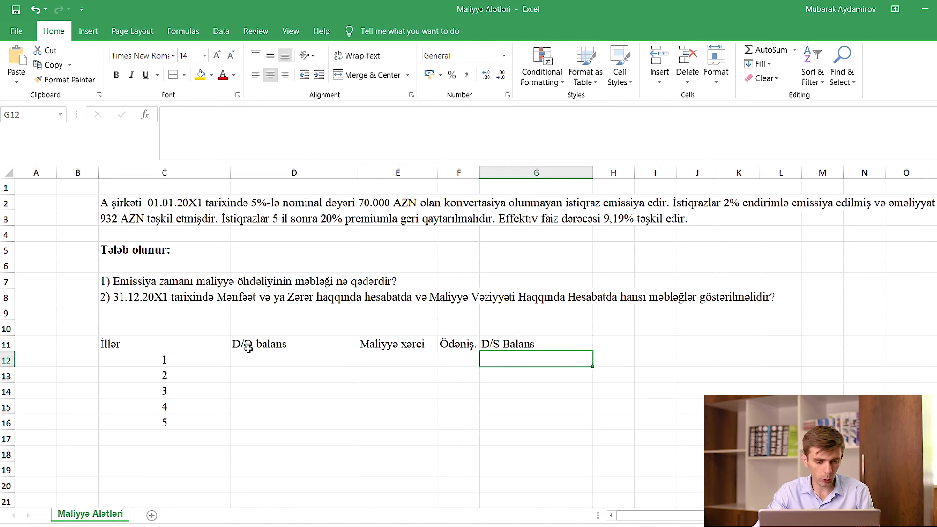
Correct the heading in D11 to read D/Ə Balans with a capital B.
left_click(235, 365)
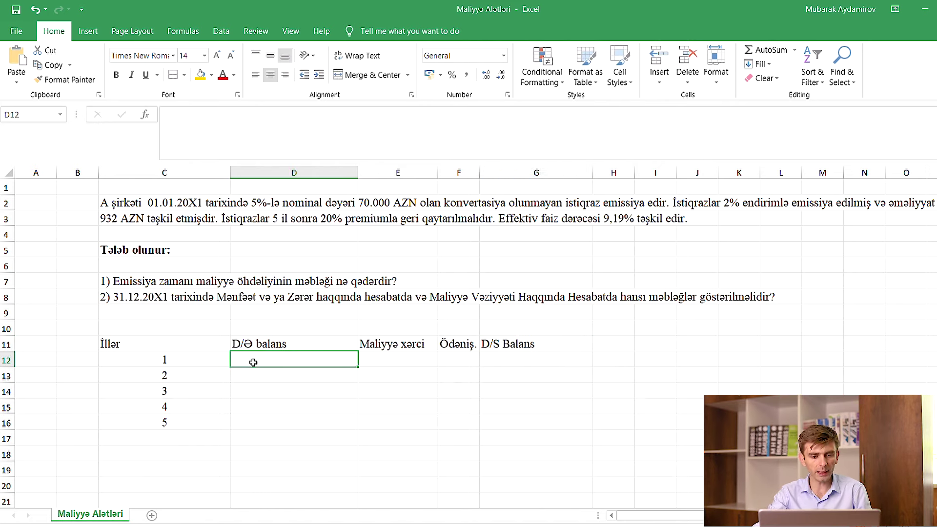
left_click(252, 342)
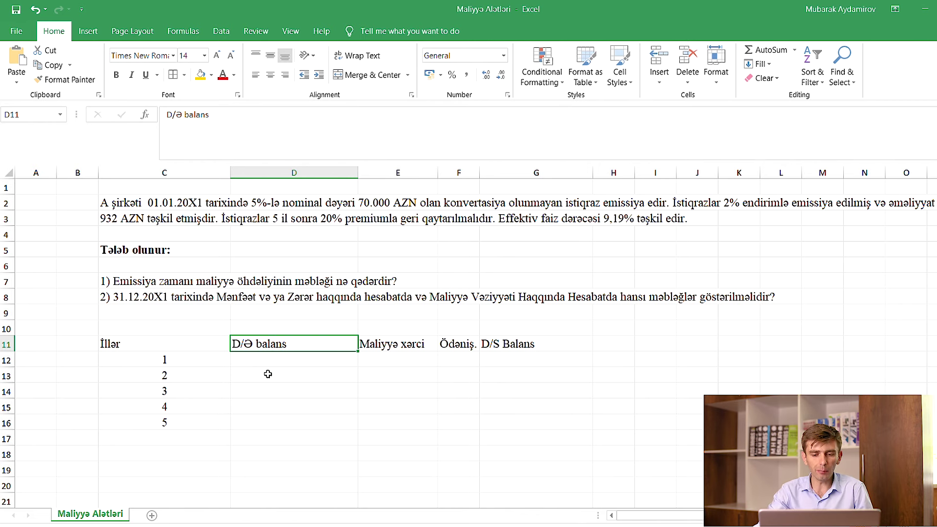
double_click(262, 344)
key("BackSpace")
type("B")
key("Return")
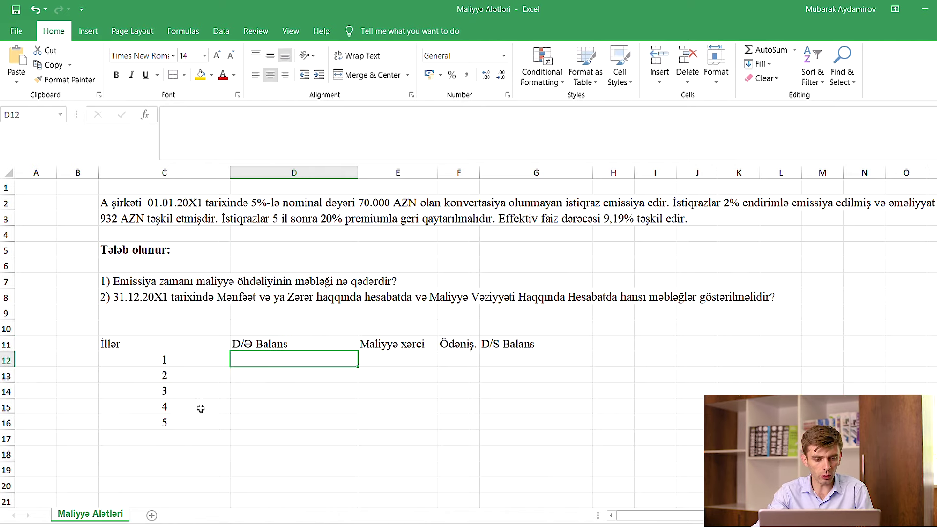
Copy the D/Ə Balans heading from D11 into cell C19 below the table.
scroll(199, 409, "down", 1)
left_click(243, 301)
key("ctrl+c")
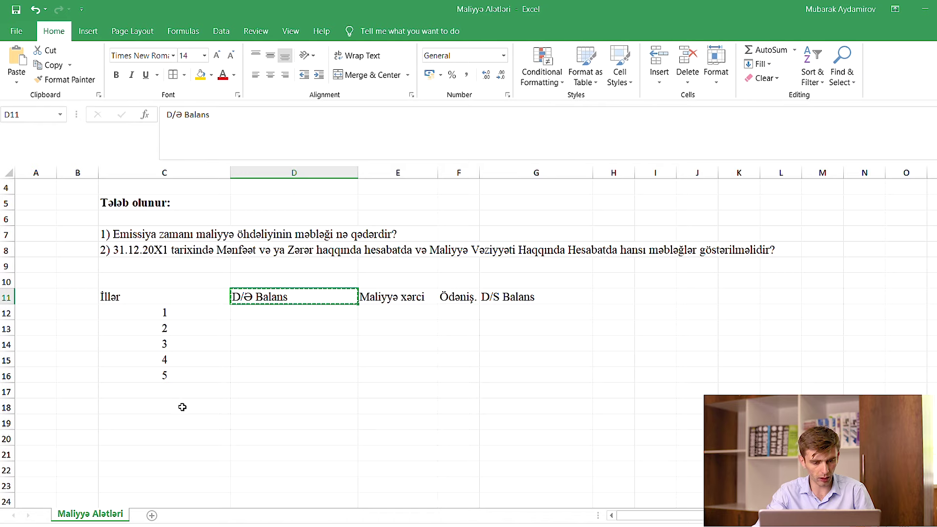
left_click(185, 422)
key("ctrl+v")
Make the D/Ə Balans label in C19 bold and enter Nominal dəyər with 70000 in row 20.
left_click(177, 449)
scroll(183, 437, "up", 1)
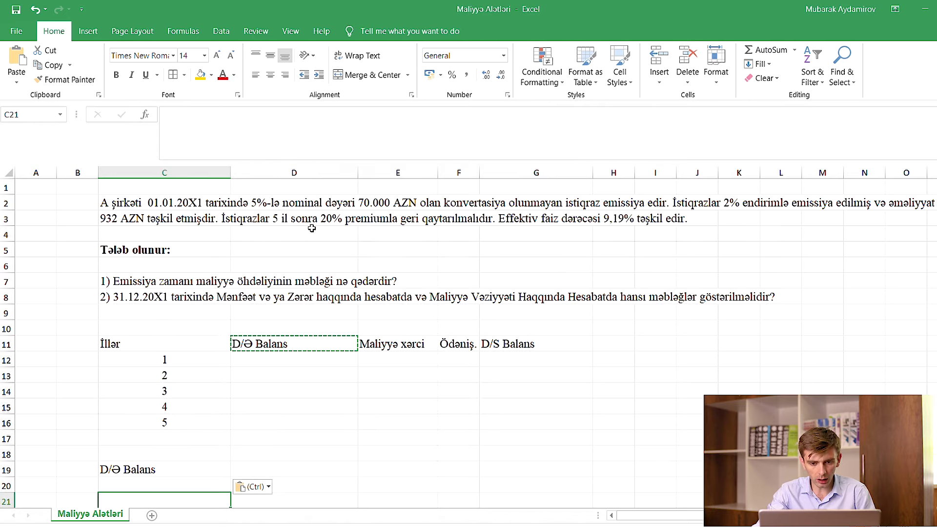
scroll(293, 330, "down", 1)
left_click(182, 439)
left_click(154, 410)
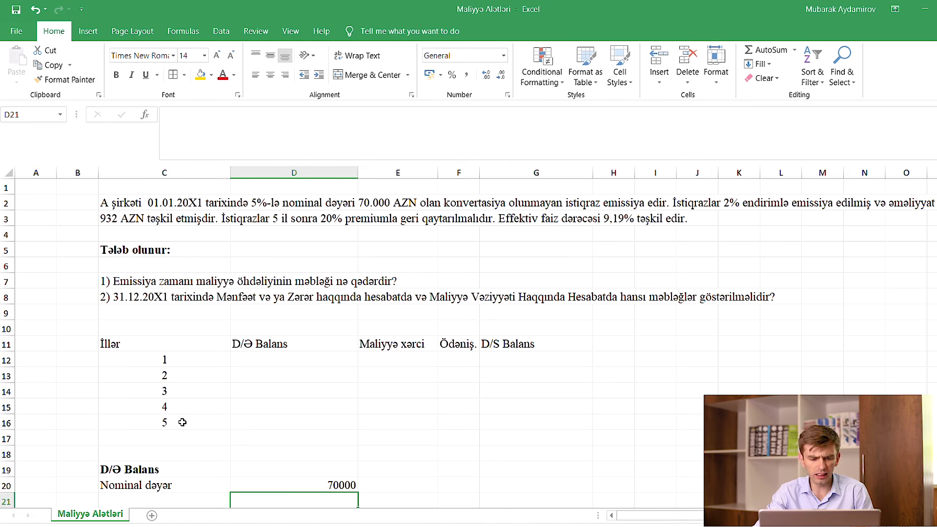
Add an Endirim row in row 21 and calculate the discount in D21 as =D20*2%.
scroll(137, 391, "down", 2)
left_click(143, 411)
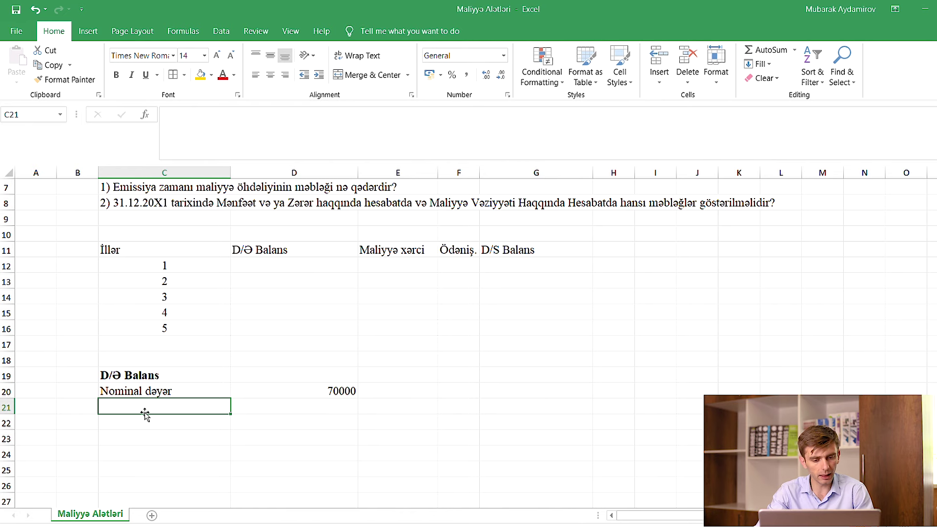
type("Endirim")
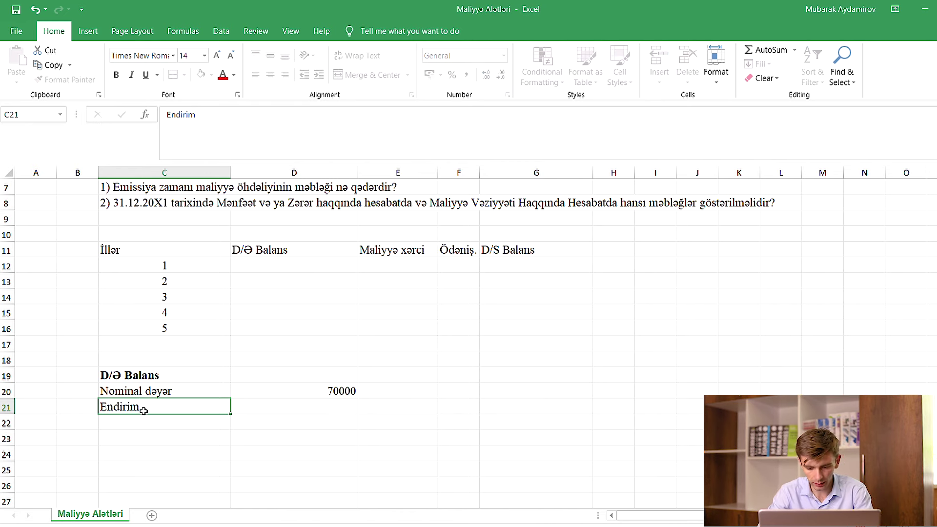
key("Tab")
type("=")
key("Up")
type("*")
scroll(408, 373, "up", 2)
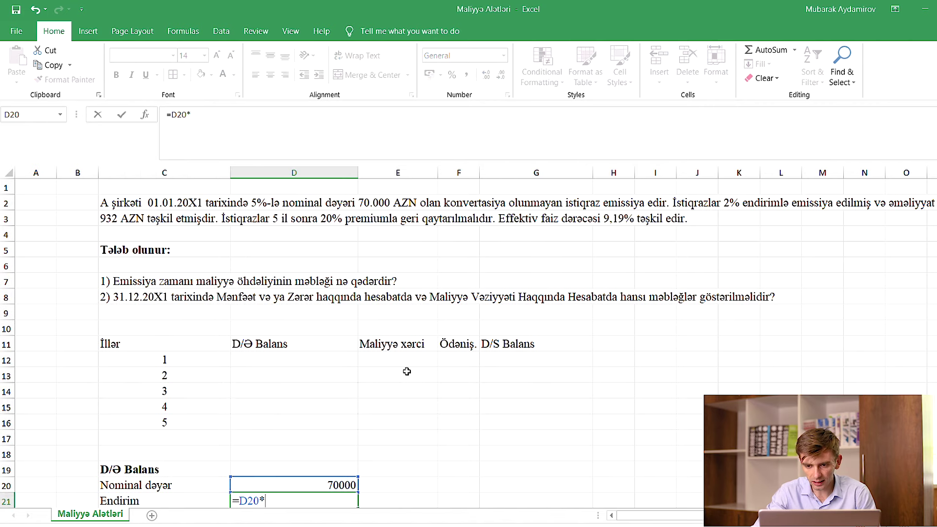
scroll(603, 293, "down", 2)
type("2%")
key("Return")
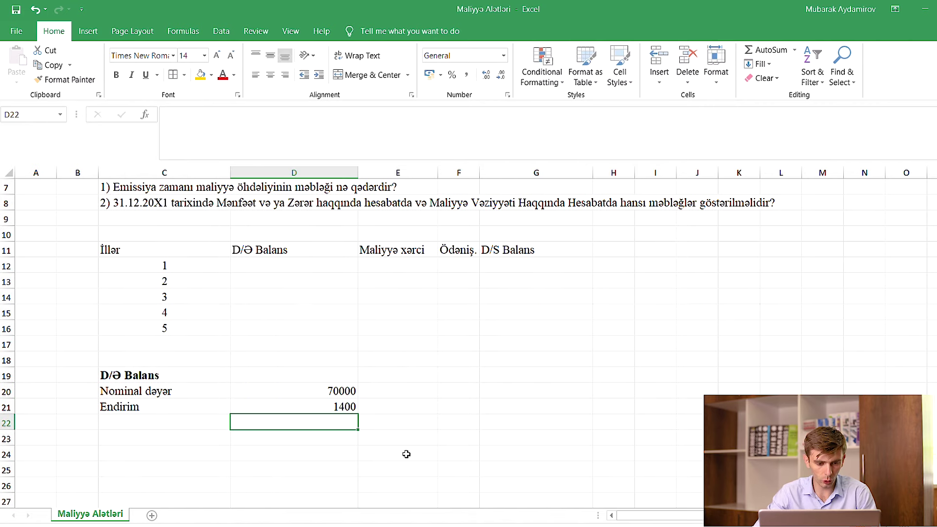
Add an Əməliyyat xərci row in row 22 with the amount 932 in D22.
left_click(151, 423)
type("Əməliyyət xərci")
key("Return")
scroll(351, 353, "up", 2)
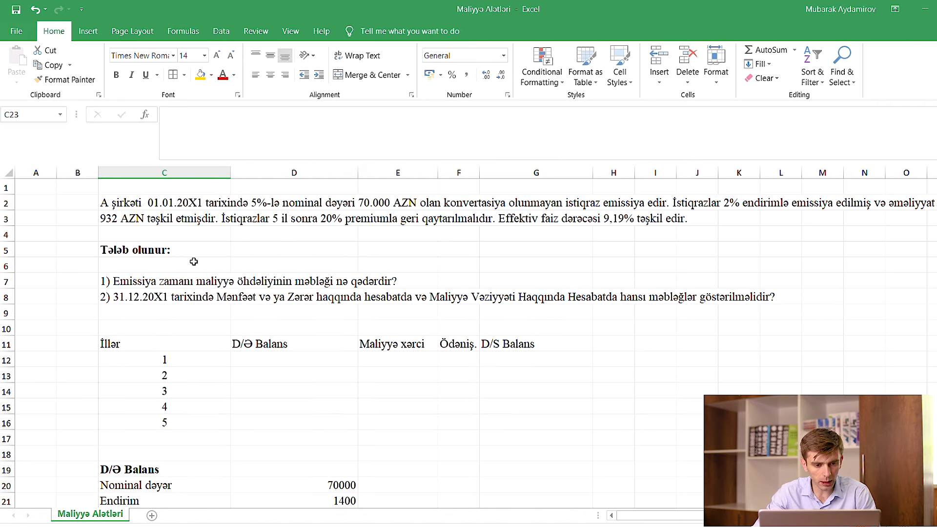
scroll(180, 247, "down", 2)
left_click(274, 423)
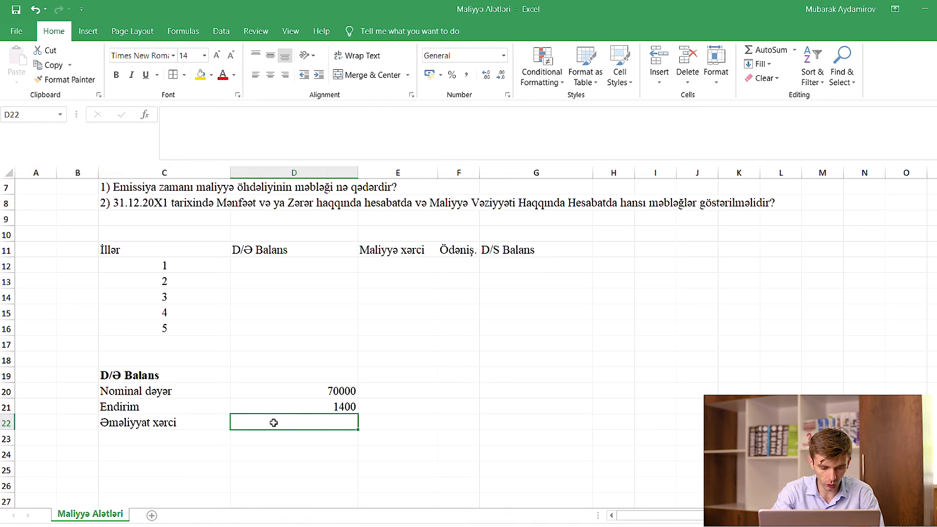
type("932")
key("Return")
Calculate the opening balance in D19 with =D20-D21-D22 and make the amount bold.
scroll(273, 423, "up", 2)
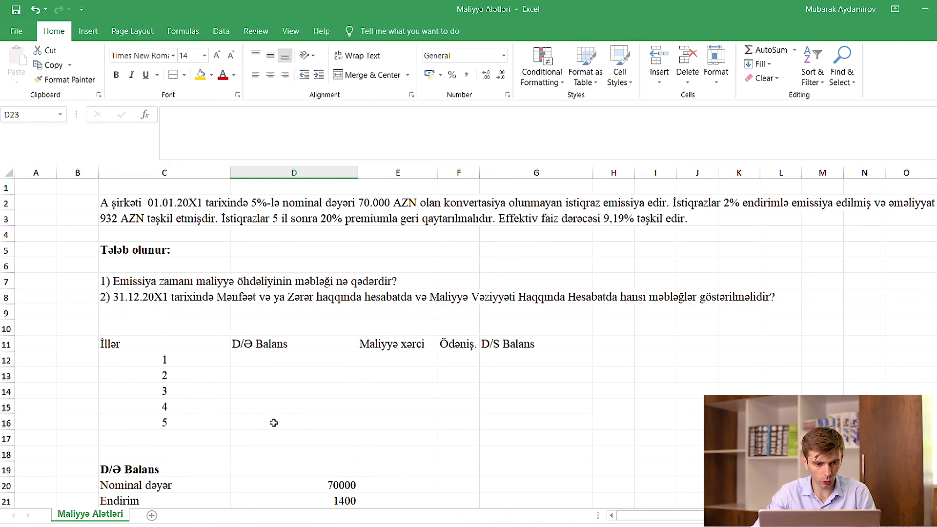
scroll(188, 436, "down", 2)
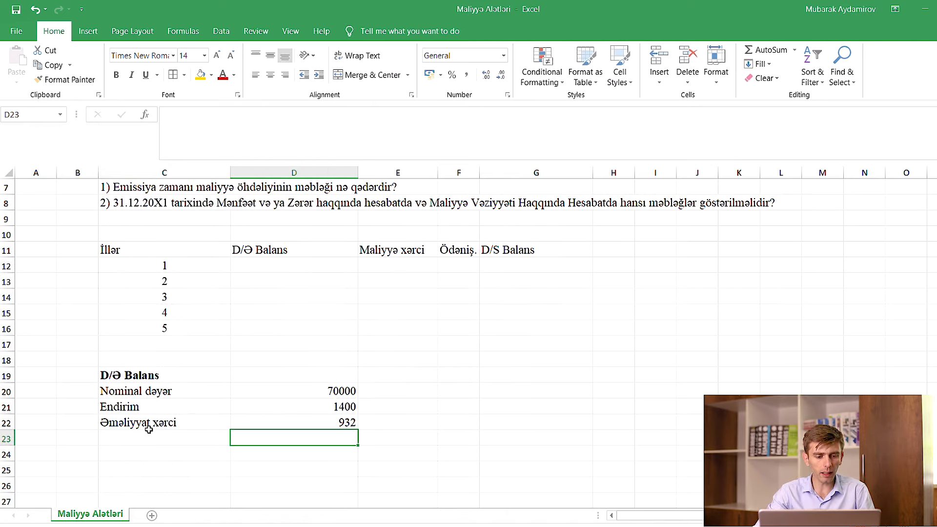
left_click(148, 439)
left_click(290, 373)
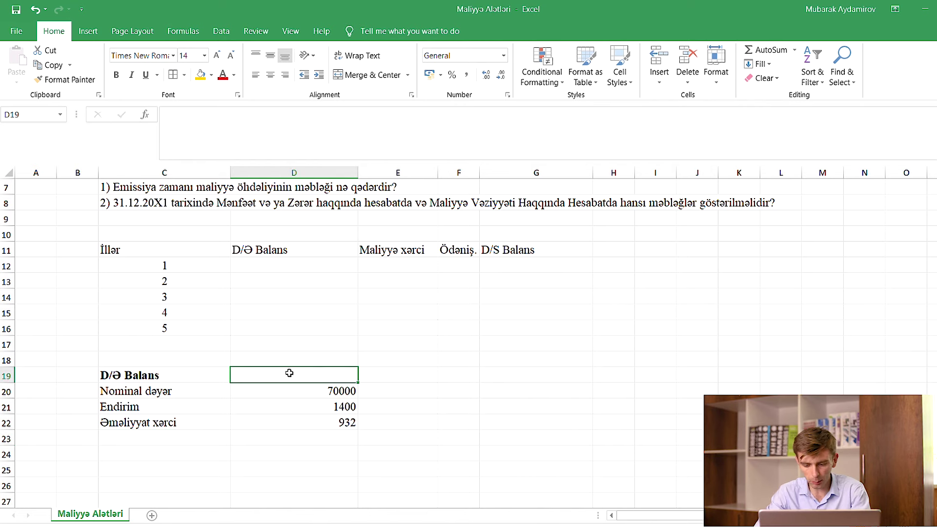
type("=")
left_click(293, 393)
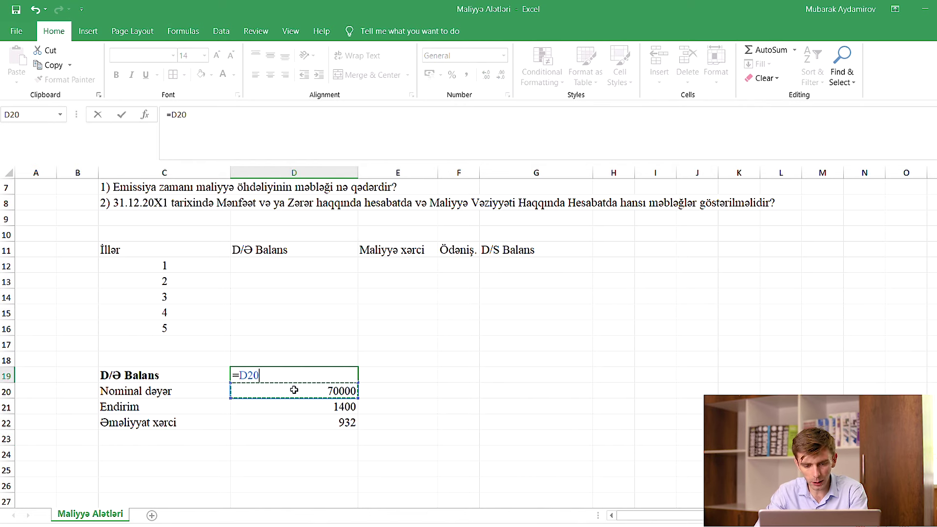
type("-")
left_click(297, 404)
type("-")
left_click(298, 421)
key("Return")
left_click(309, 375)
key("ctrl+b")
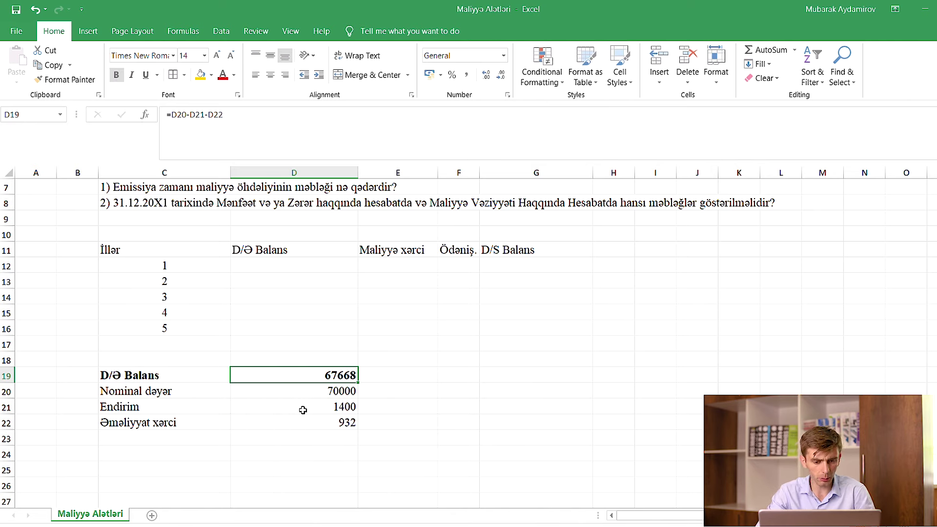
Link the year 1 D/Ə Balans cell D12 to the calculated opening balance in D19.
left_click(258, 267)
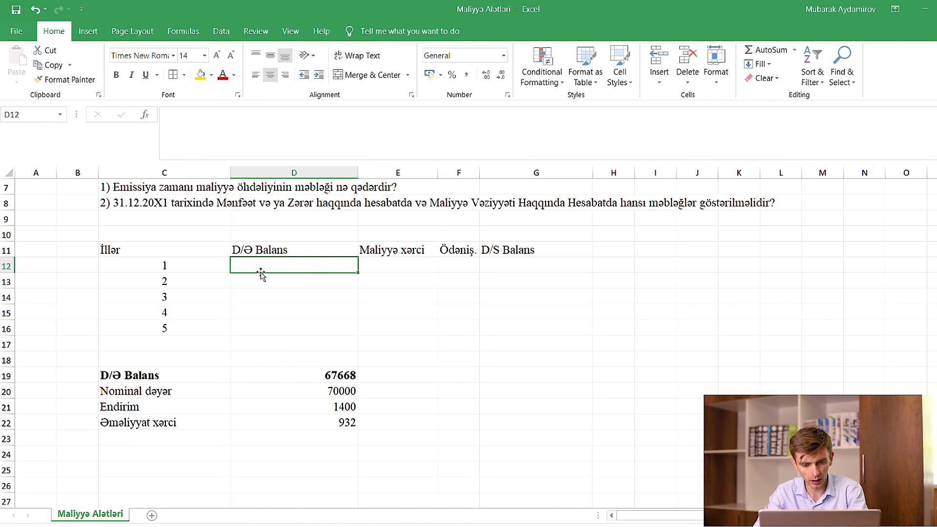
type("=")
left_click(306, 373)
key("Return")
Calculate the year 1 Maliyyə xərci in E12 by multiplying D12 by the effective rate of 9,19%.
left_click(373, 261)
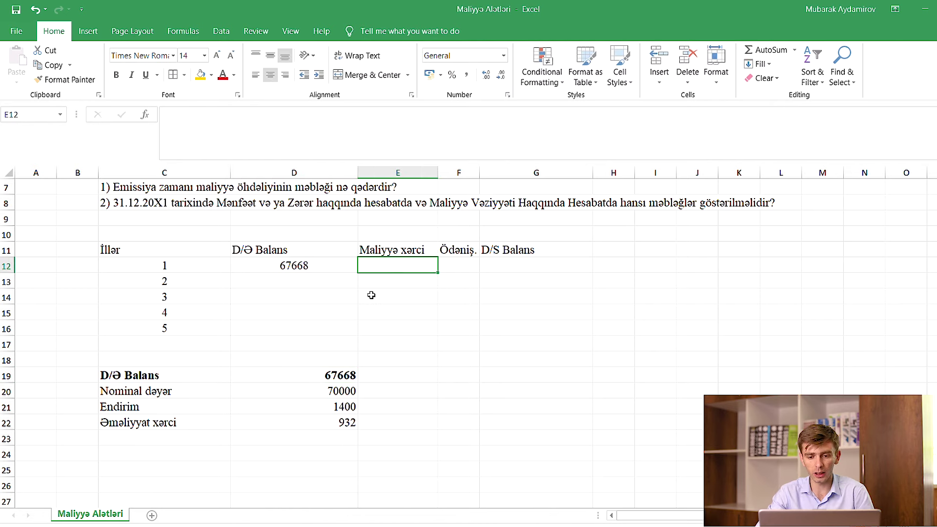
scroll(370, 298, "up", 2)
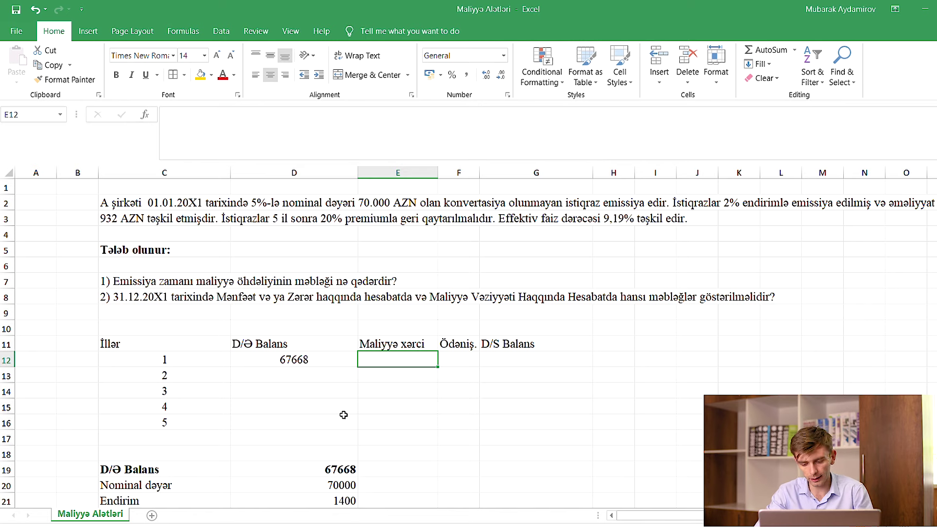
type("=")
left_click(303, 360)
type("*")
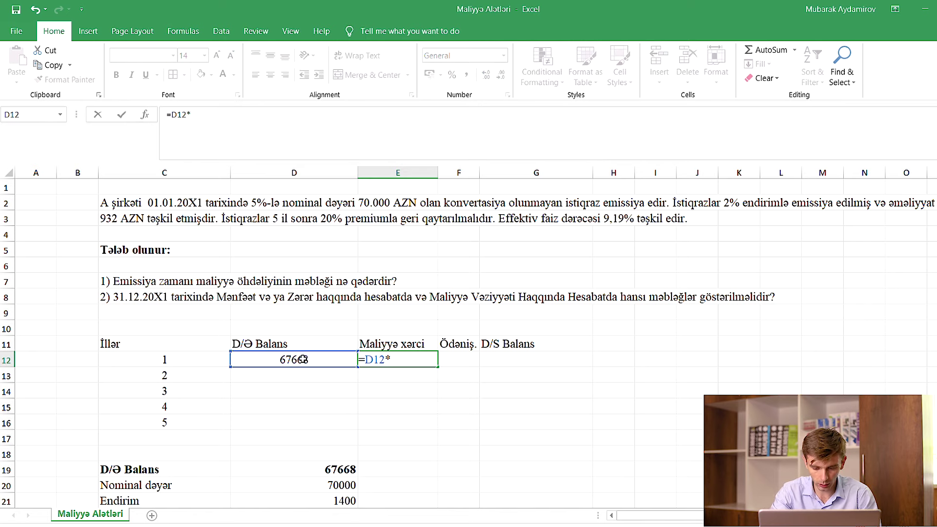
type("9,19%")
key("Return")
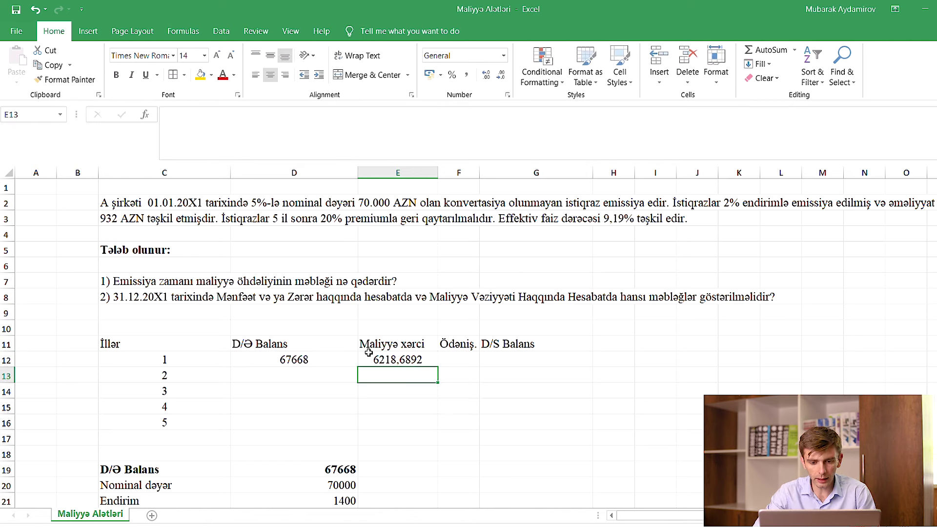
Calculate the year 1 Ödəniş in F12 with the formula =-70000*5%.
left_click(467, 354)
type("=")
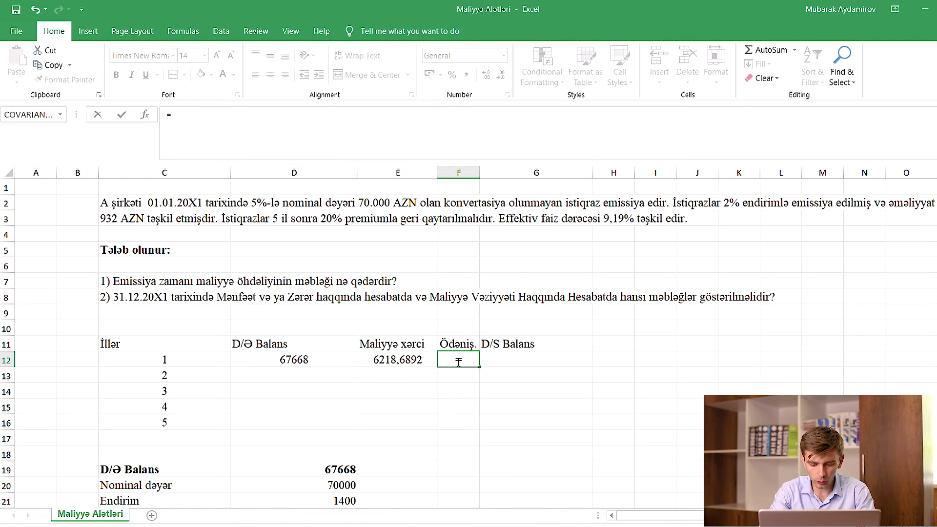
type("-70000*")
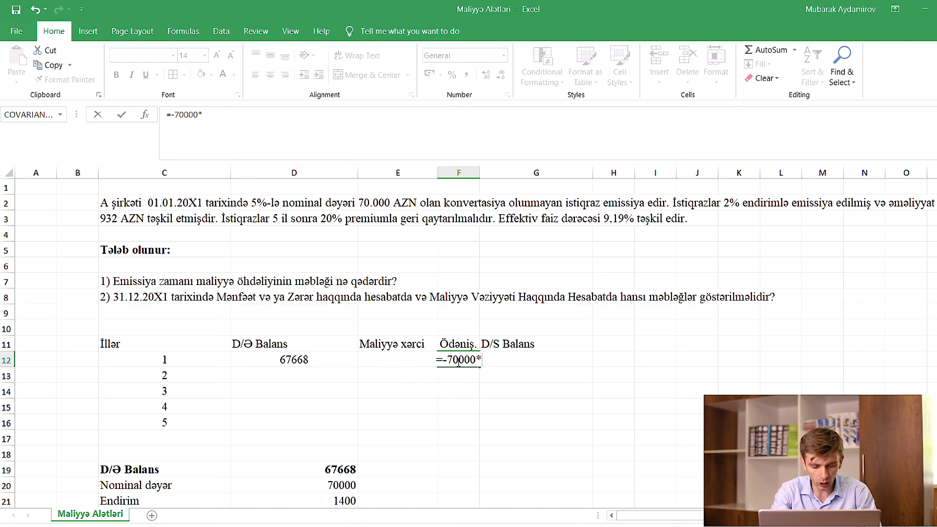
type("5%")
key("Return")
left_click(459, 363)
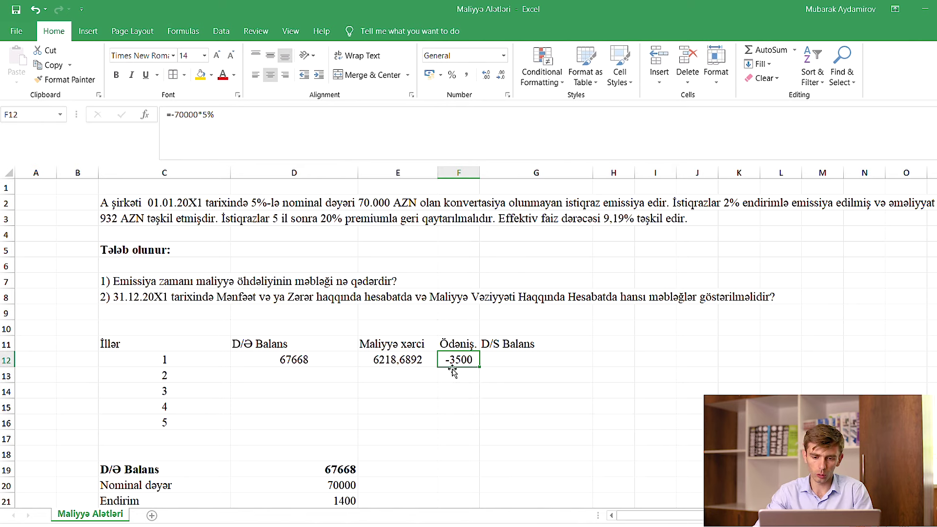
Calculate the year 1 D/S Balans in G12 with the formula =D12+E12+F12.
left_click(493, 360)
type("=")
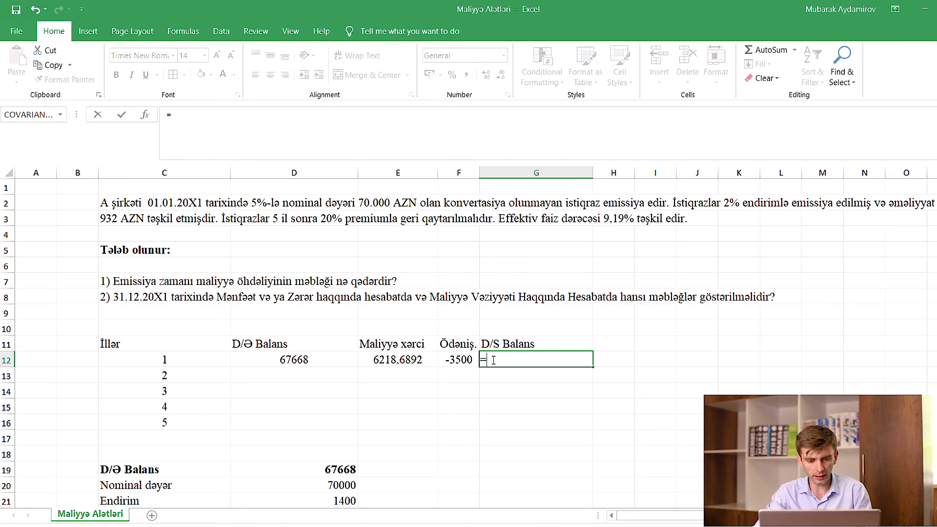
left_click(291, 359)
type("+")
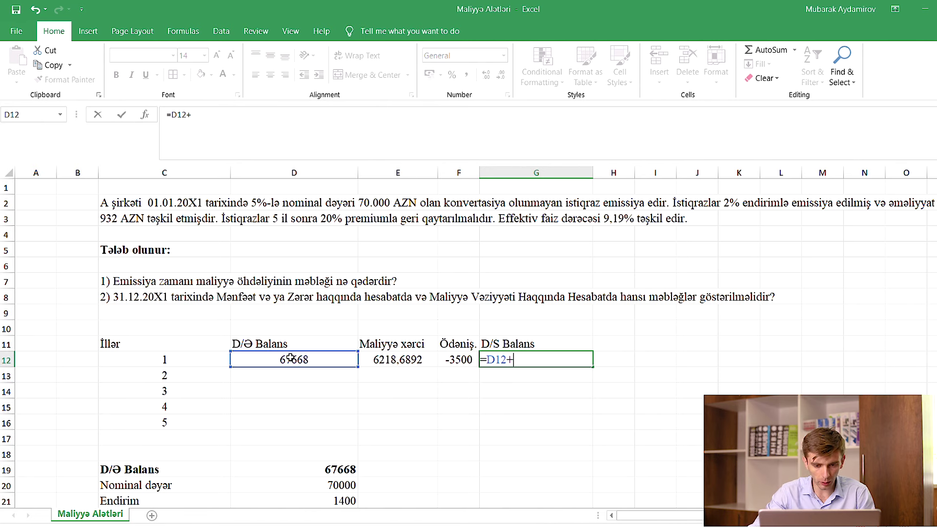
left_click(393, 360)
type("+")
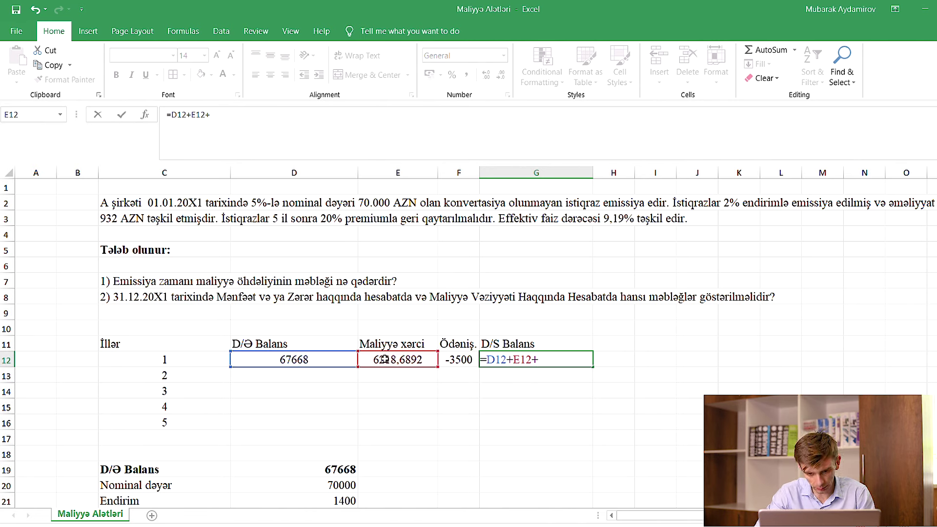
left_click(466, 360)
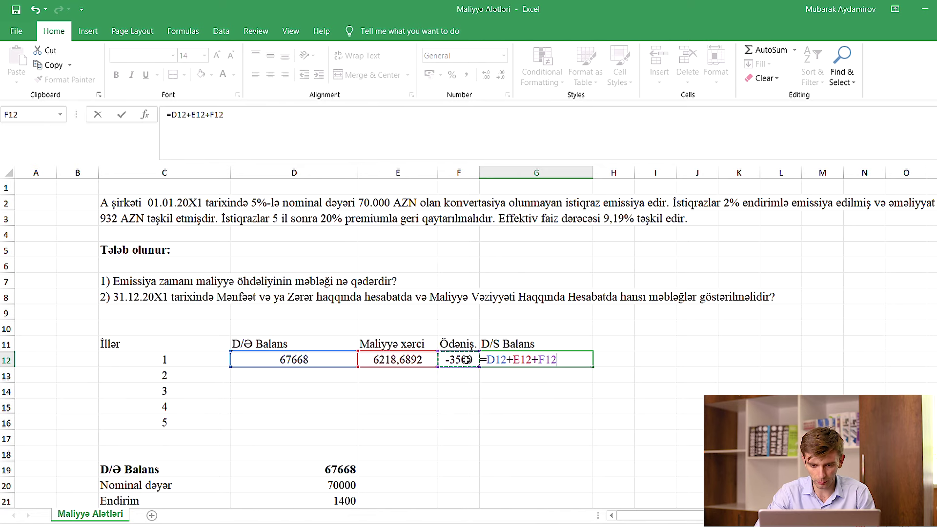
key("Return")
Link the year 2 D/Ə Balans cell D13 to the year 1 D/S Balans in G12.
left_click(522, 346)
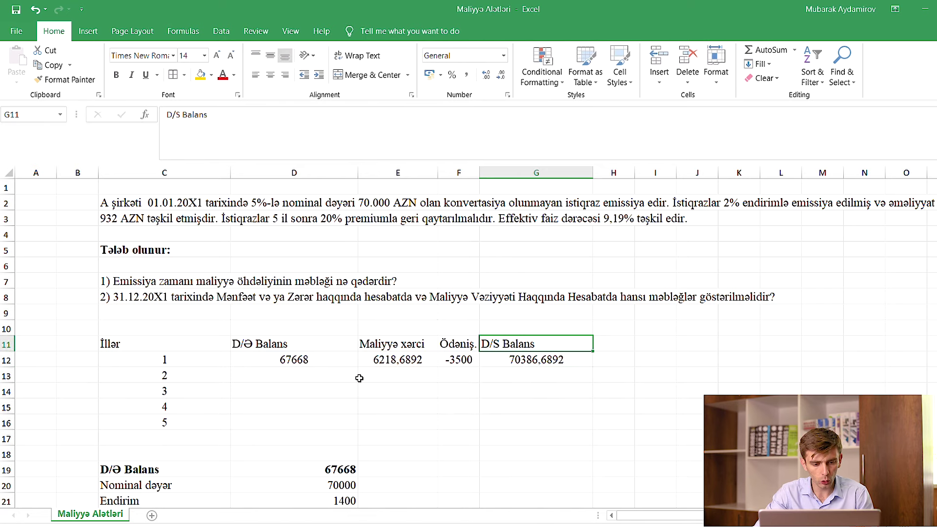
left_click(242, 344)
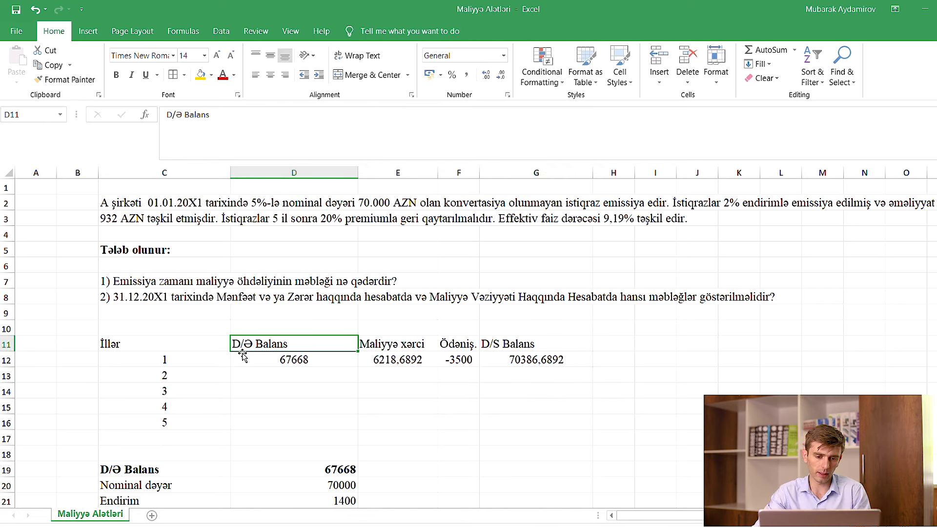
left_click(264, 373)
type("=")
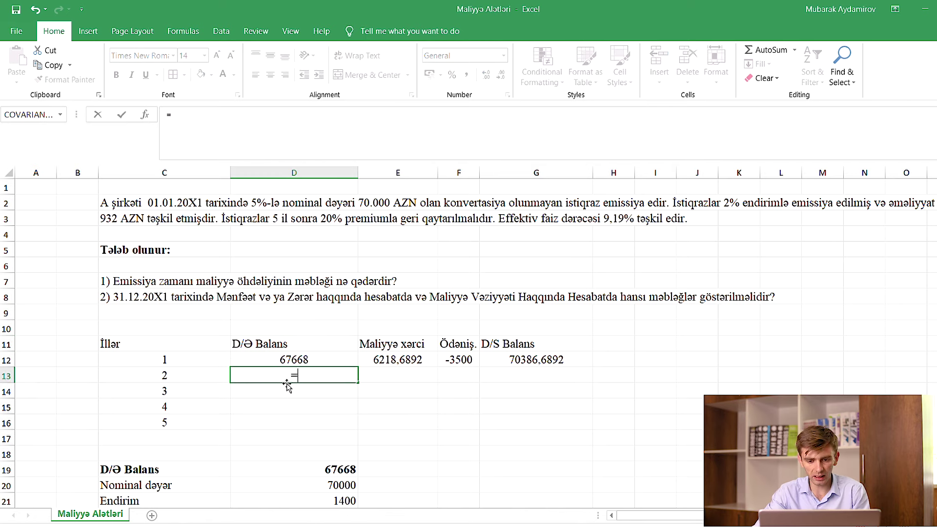
left_click(499, 363)
key("Return")
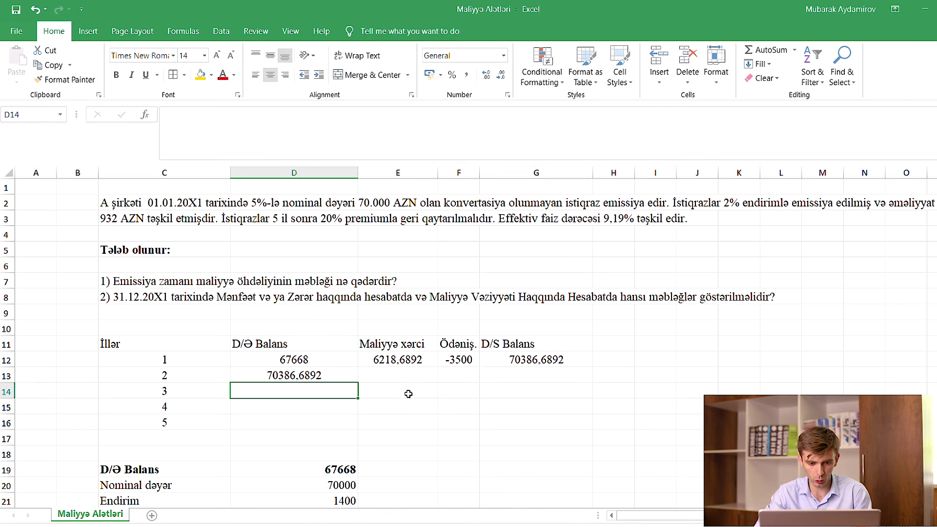
Copy the year 1 Maliyyə xərci, Ödəniş and D/S Balans formulas from E12:G12 down to the year 2 row.
left_click(391, 375)
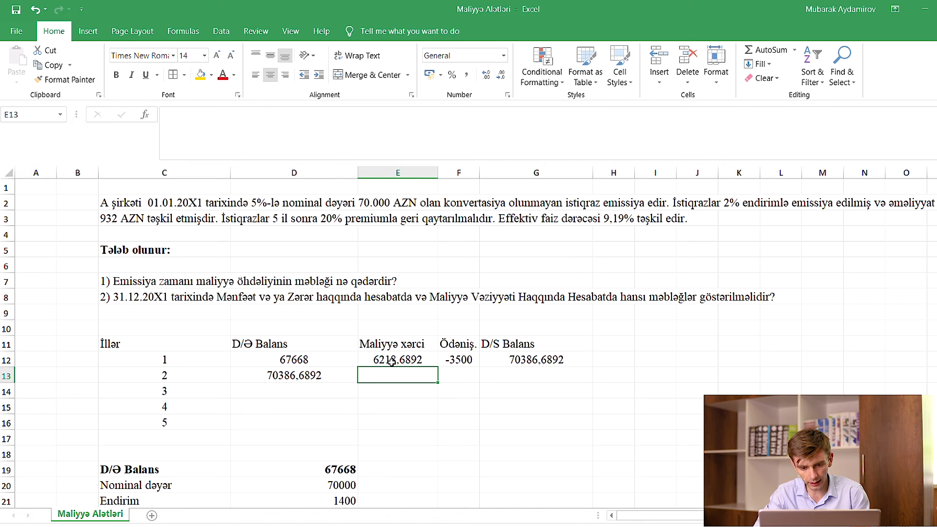
left_click(396, 359)
left_click_drag(436, 367, 474, 382)
left_click(458, 362)
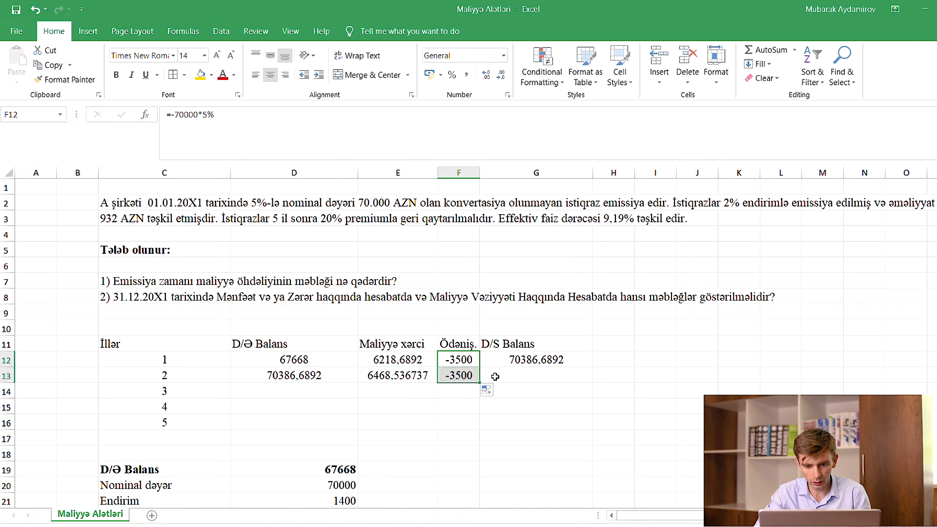
left_click(513, 360)
left_click_drag(591, 376, 591, 383)
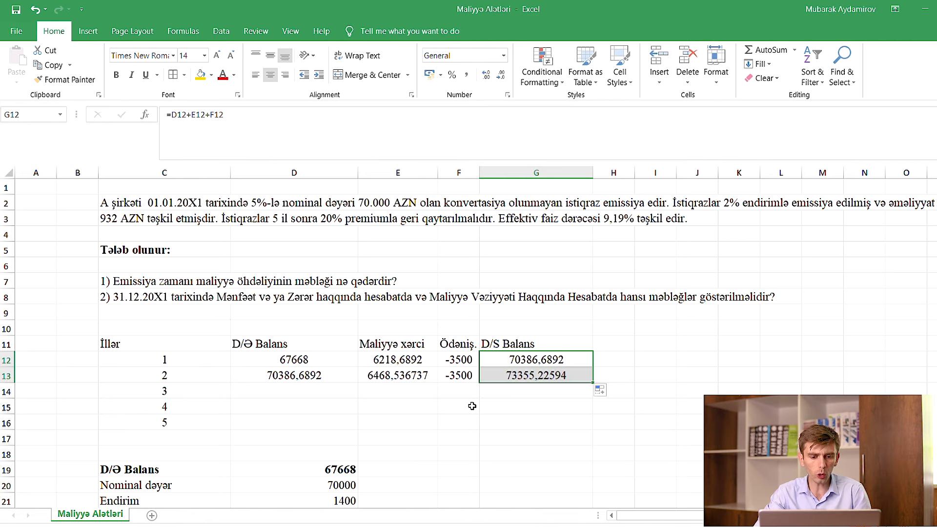
Fill the year 2 formulas in D13:G13 down through row 16 for years 3 to 5.
left_click(347, 379)
left_click_drag(356, 383, 356, 427)
left_click(398, 376)
double_click(437, 383)
left_click(459, 376)
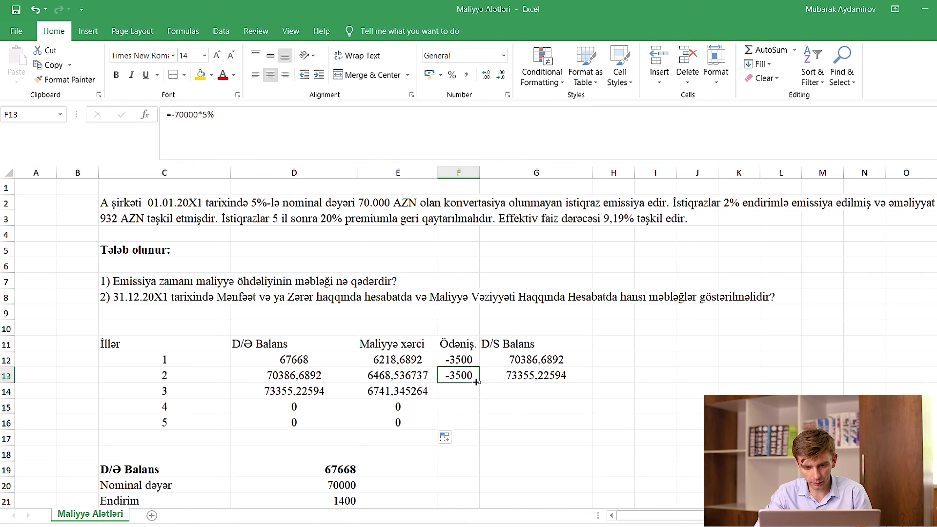
left_click_drag(480, 383, 480, 428)
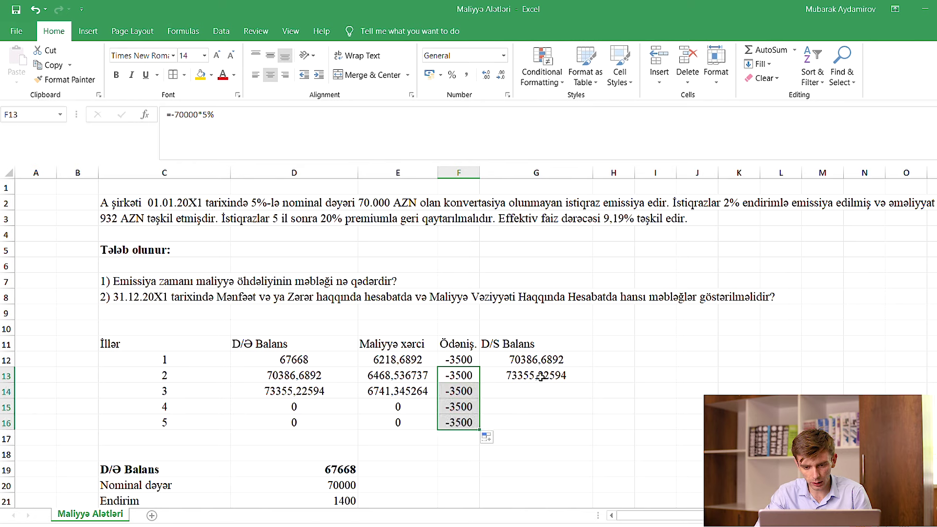
left_click(547, 377)
left_click_drag(593, 383, 592, 428)
Format the year 5 D/S Balans in G16 to show no decimal places.
left_click(583, 423)
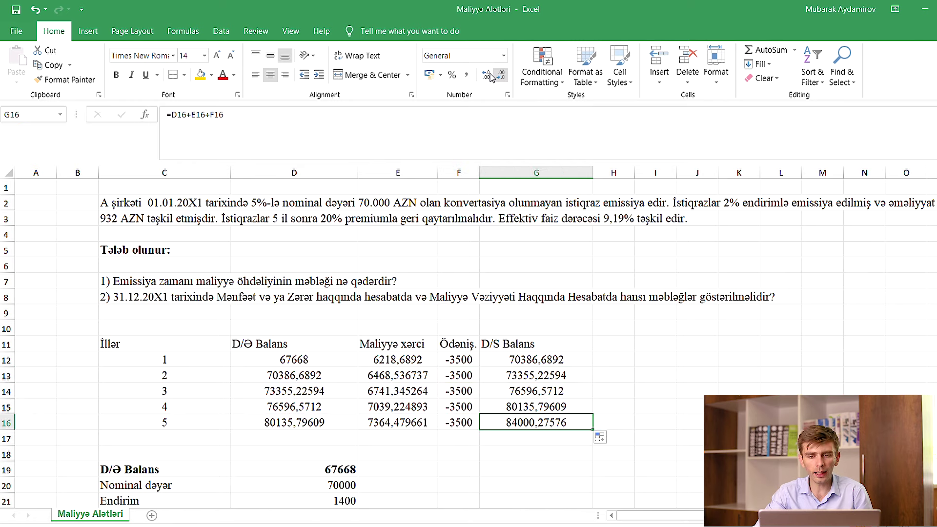
left_click(491, 77)
left_click(491, 77)
left_click(491, 77)
left_click(491, 77)
left_click(492, 77)
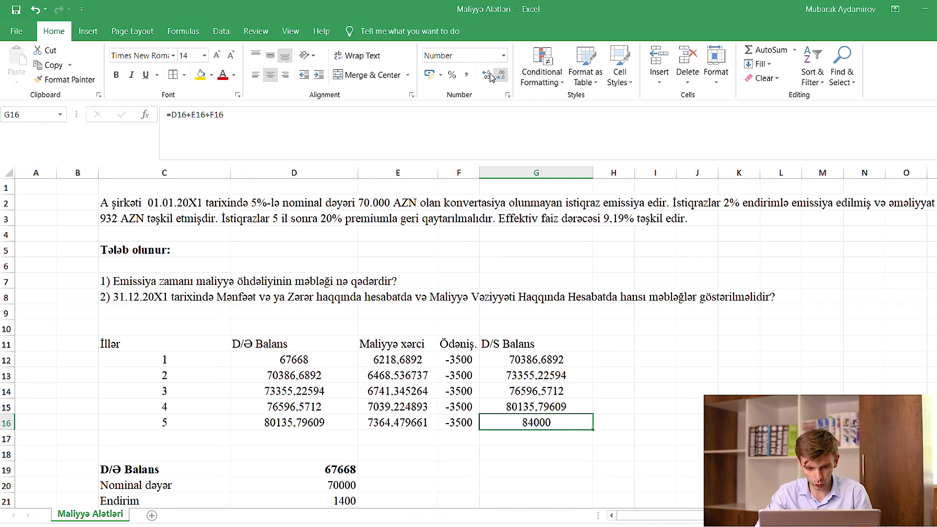
left_click(501, 454)
left_click(510, 421)
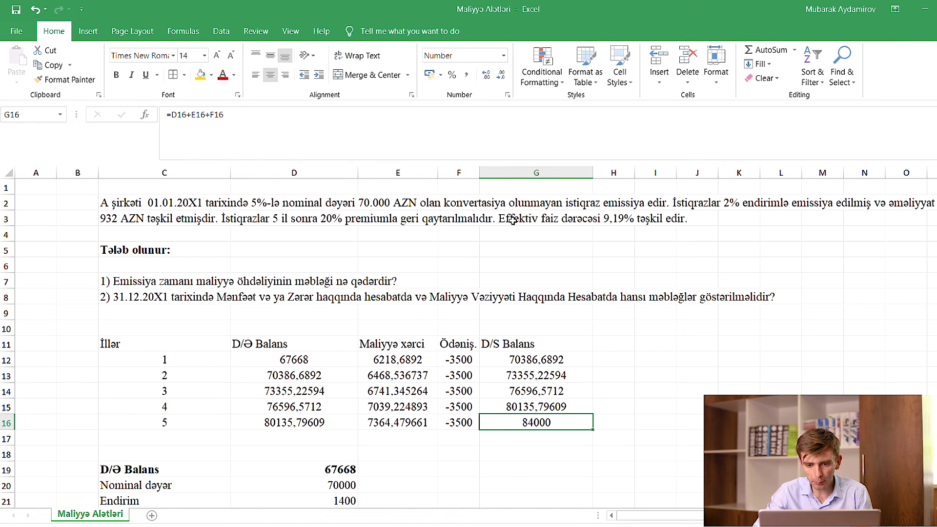
Add a Premium row in row 24 with =70000*20% in D24, based on the 20% redemption premium in the task text.
left_click_drag(242, 220, 465, 219)
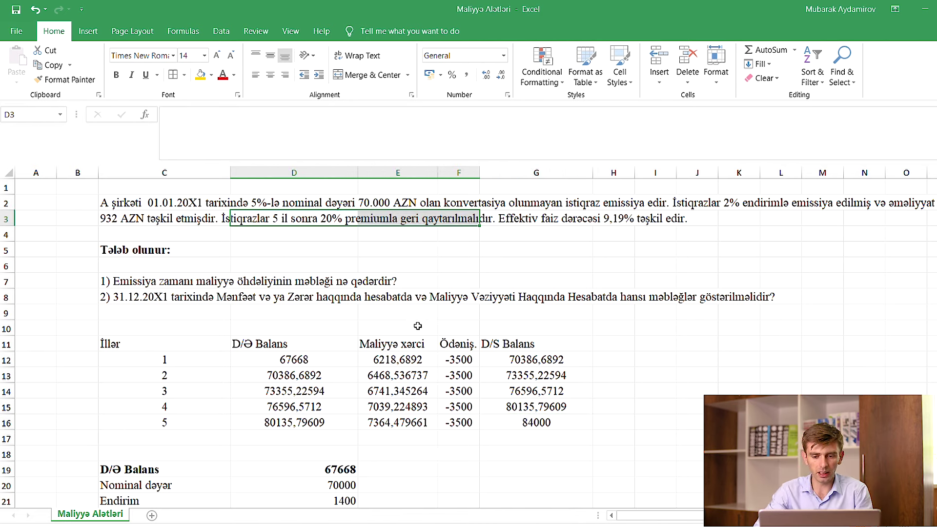
left_click(477, 475)
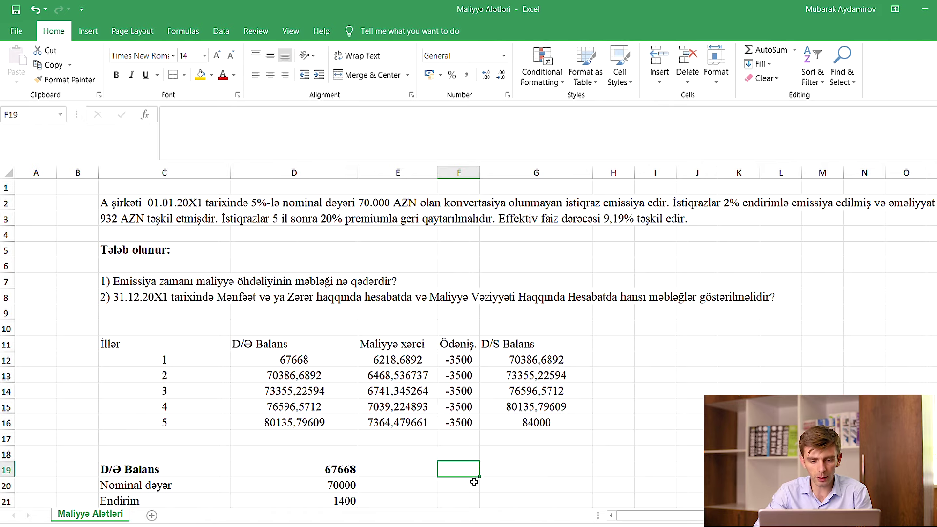
scroll(471, 467, "down", 3)
left_click(144, 414)
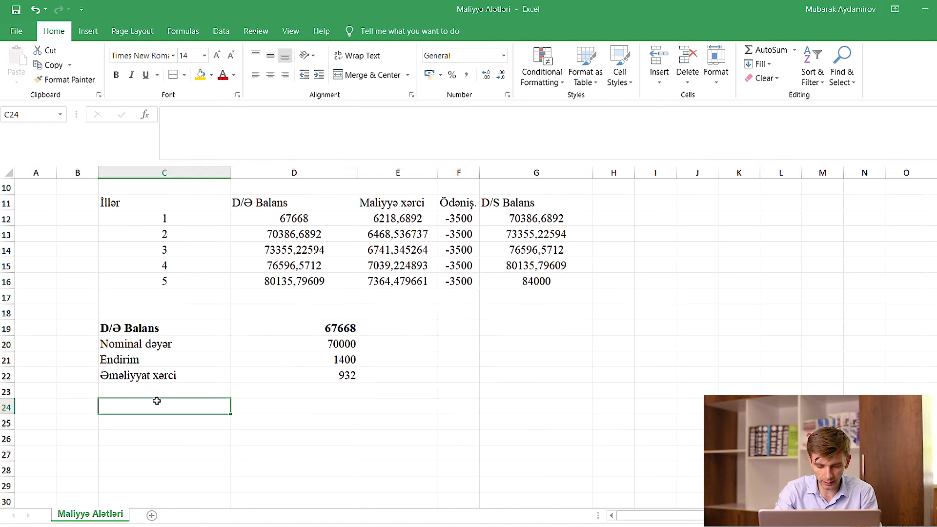
type("Premium")
key("Tab")
type("=70000*20%")
key("Return")
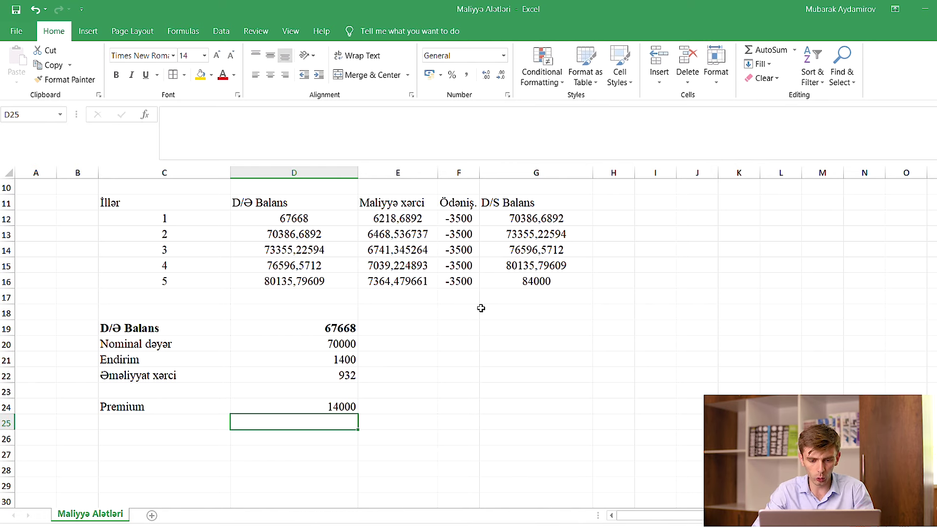
left_click(343, 407)
scroll(295, 300, "up", 3)
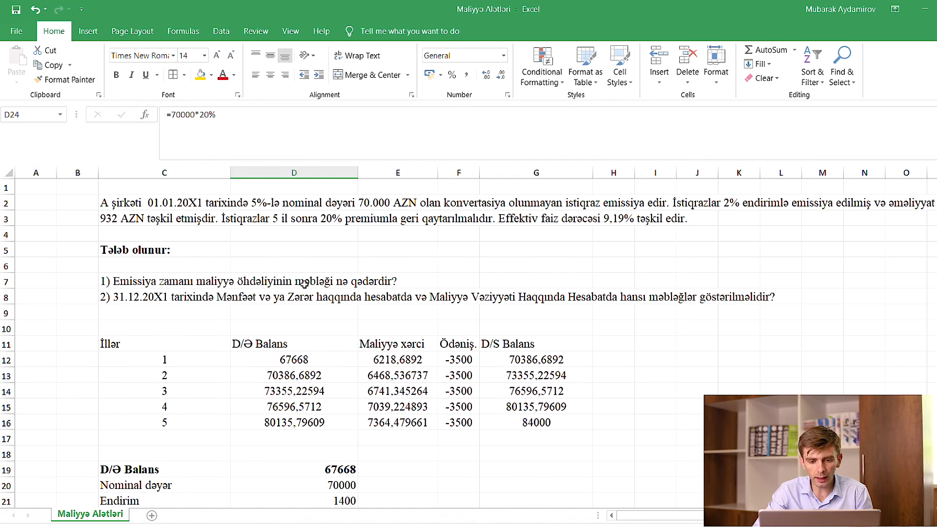
scroll(381, 259, "down", 2)
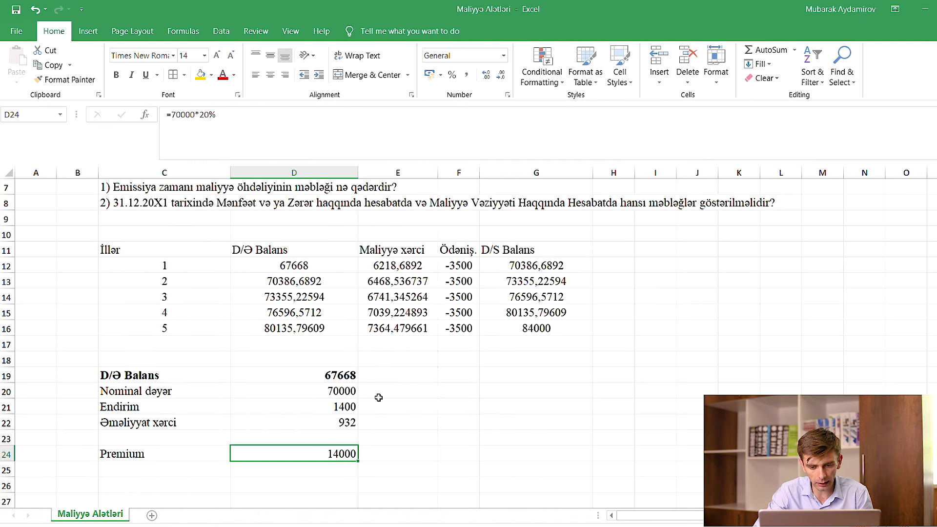
left_click(516, 331)
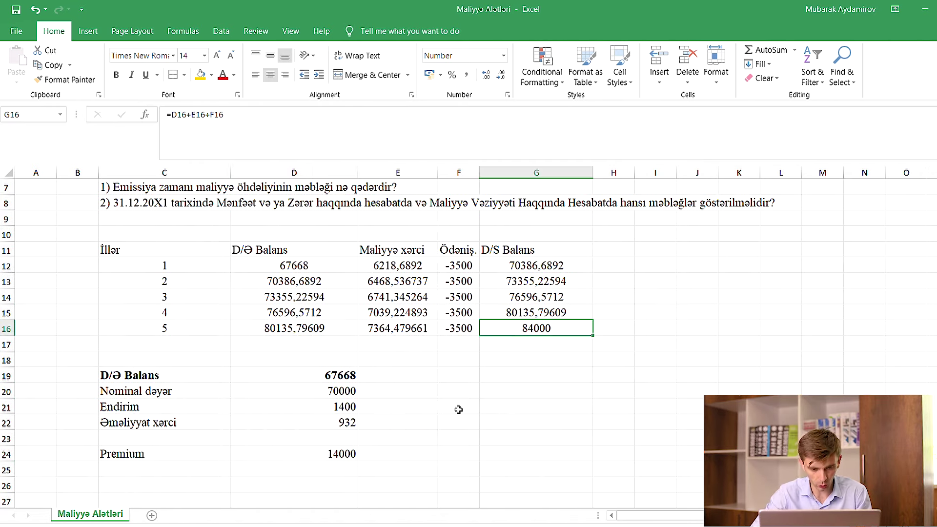
Total the Maliyyə xərci column in E17 with =SUM(E12:E16) and make the total bold.
scroll(374, 393, "up", 1)
left_click(381, 395)
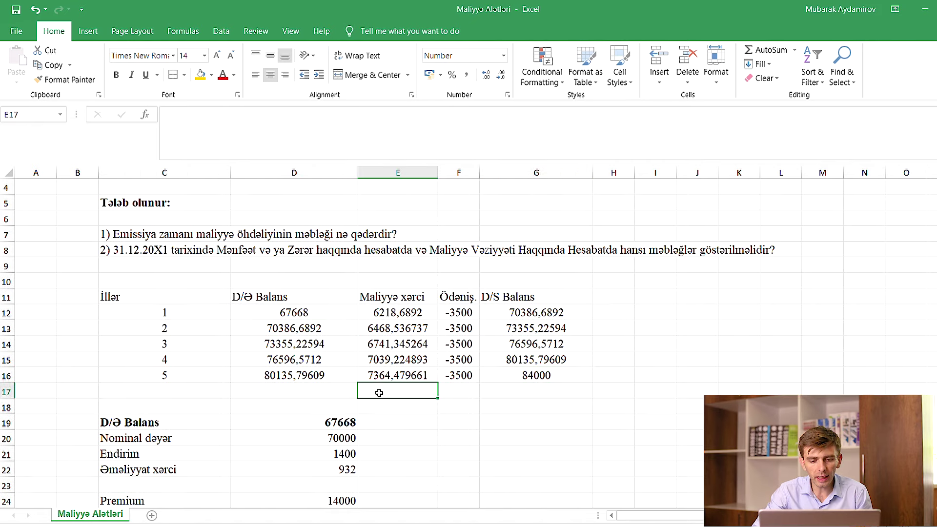
double_click(766, 49)
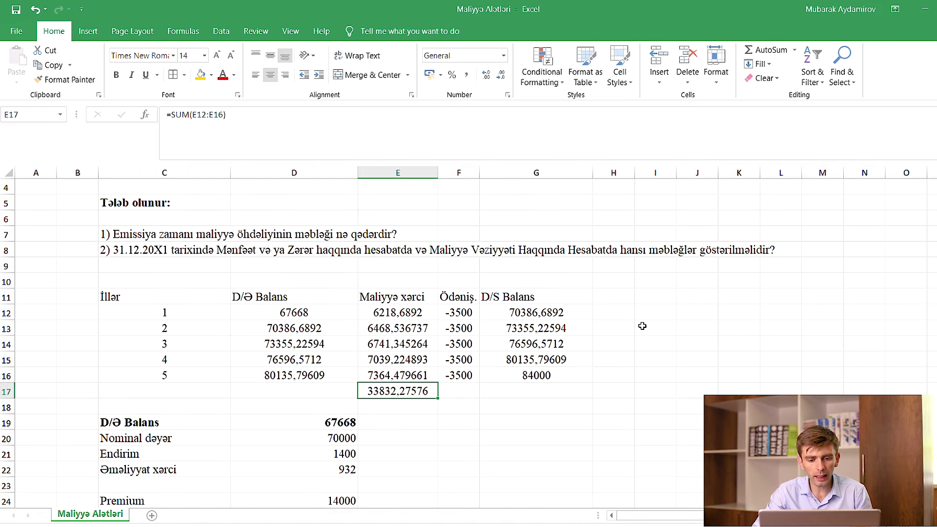
key("ctrl+b")
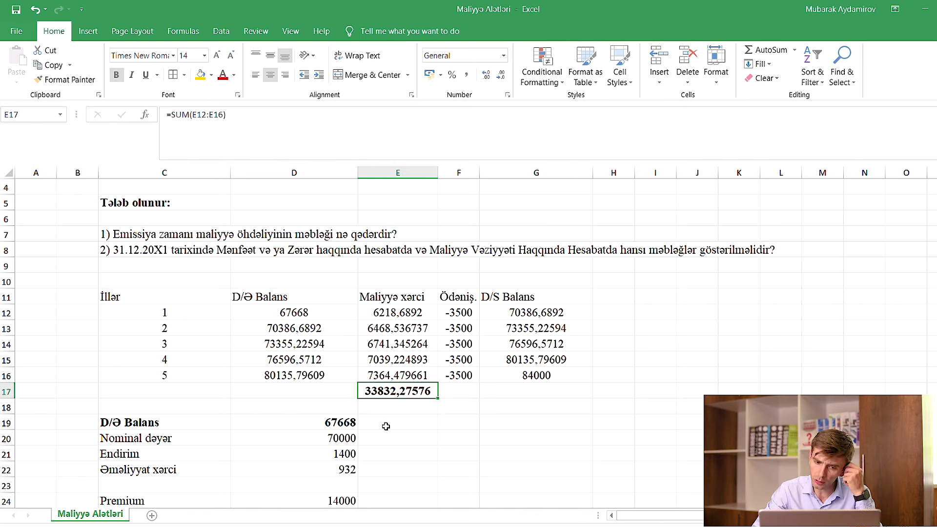
Total the Ödəniş column in F17 with =SUM(F12:F16).
left_click(467, 390)
double_click(761, 50)
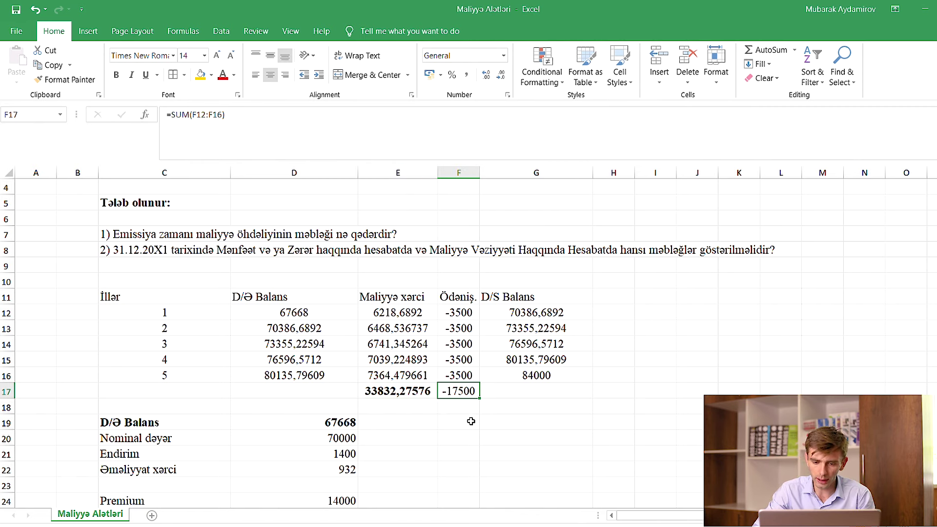
left_click(433, 436)
left_click(392, 395)
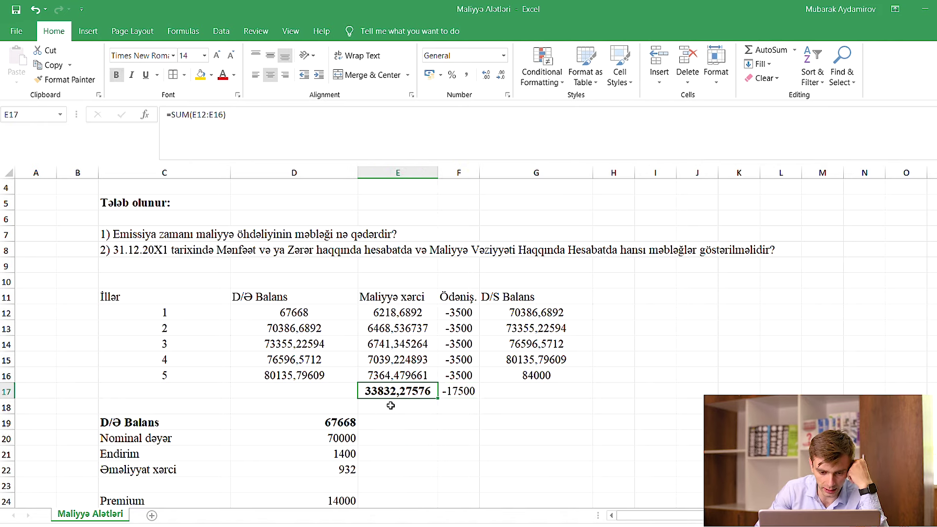
Enter the label Maliyyə xərci in C27, below the Premium row.
scroll(392, 412, "down", 2)
left_click(169, 447)
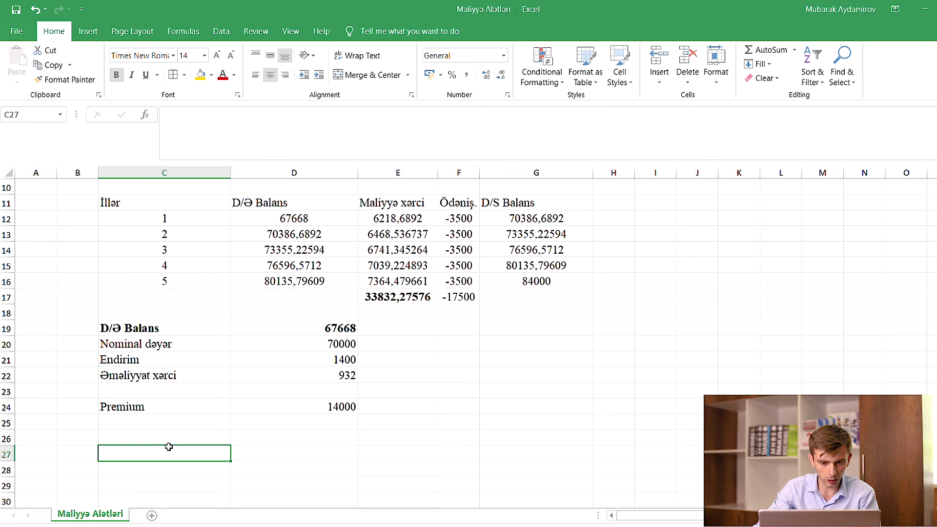
type("Maliyyə xərci")
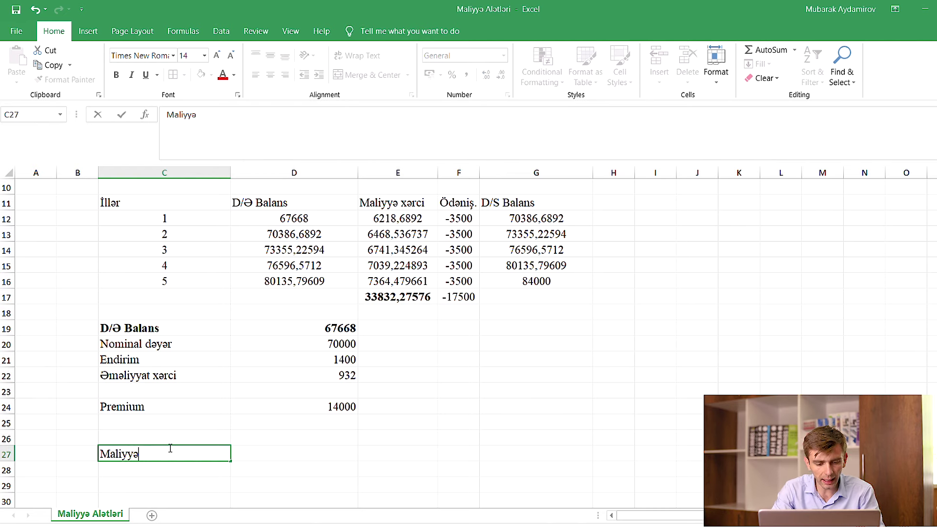
key("Return")
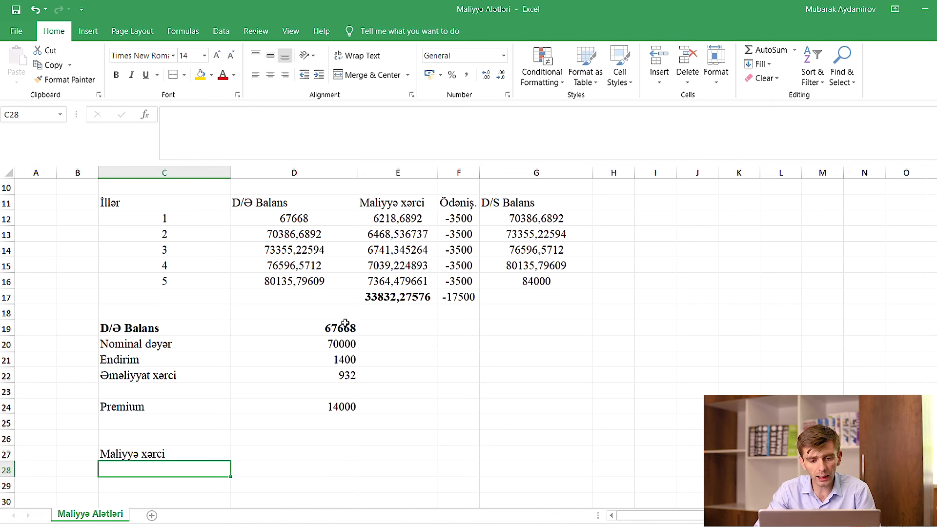
left_click(371, 305)
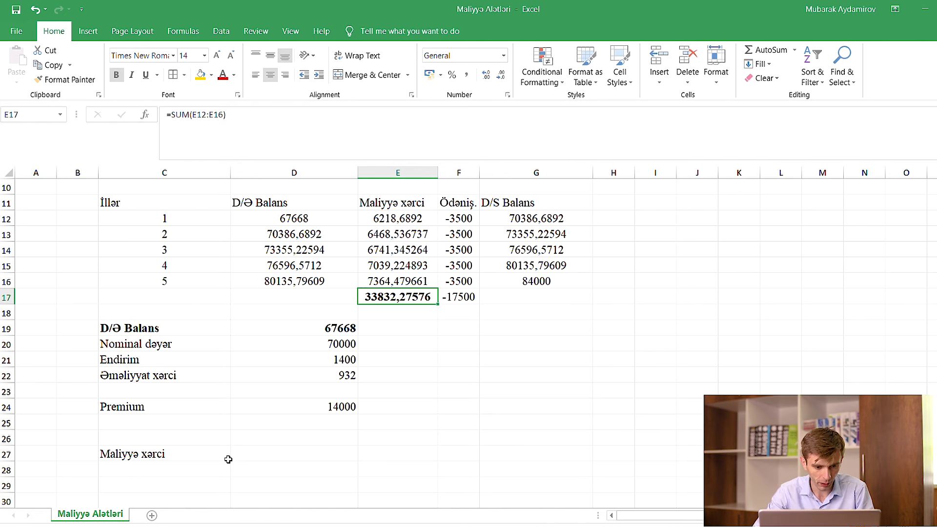
Make the Maliyyə xərci heading in C27 bold and list Endirim, Əməliyyat xərci and Premium below it, linking the last two to C22 and C24.
left_click(178, 459)
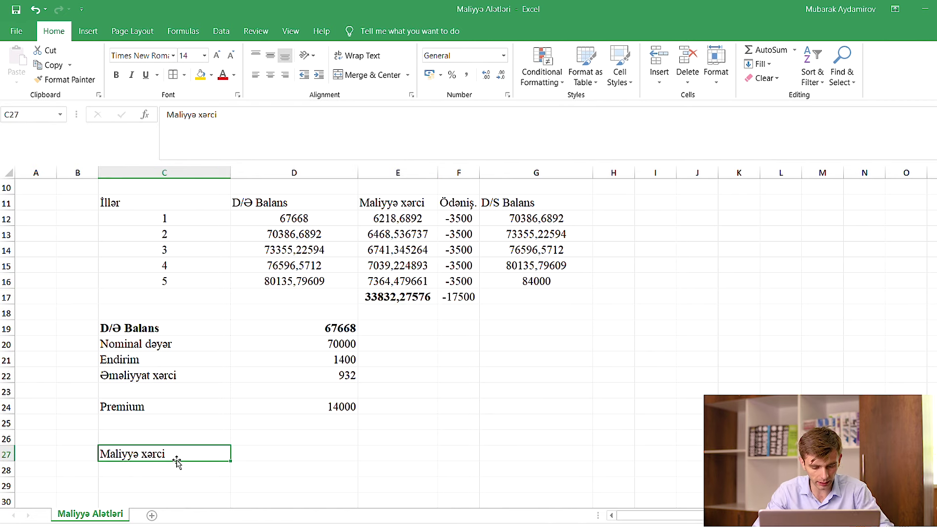
key("ctrl+b")
left_click(169, 467)
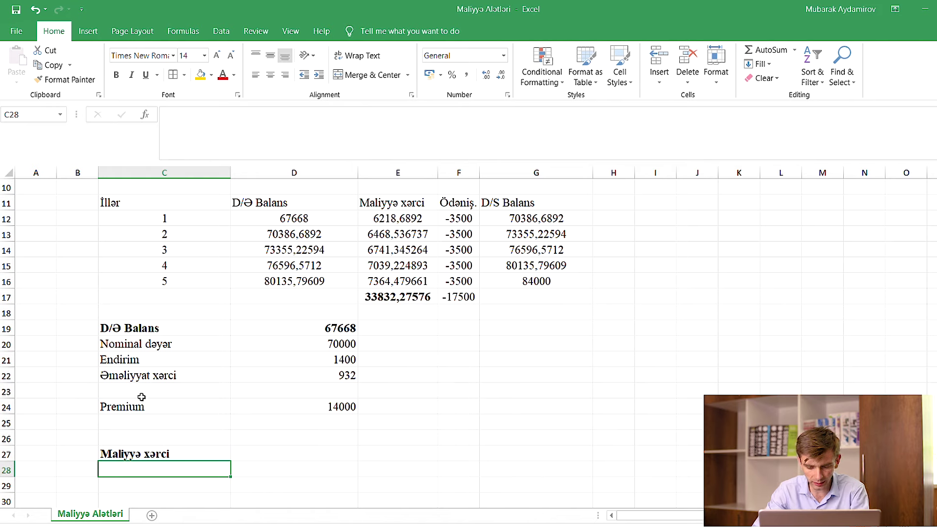
type("Endirim")
key("Return")
type("=")
left_click(172, 375)
key("Return")
type("=")
left_click(177, 407)
key("Return")
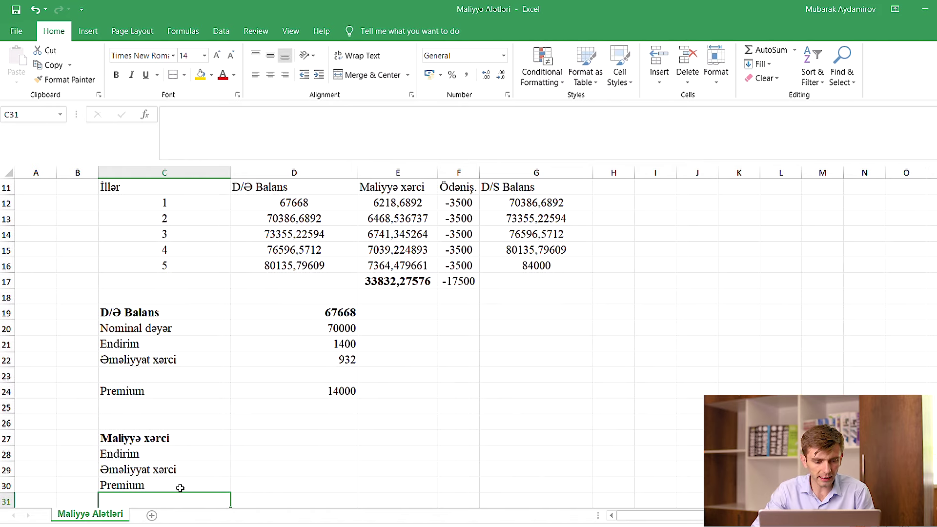
Add an Ödəniş row in row 31 with the value 17500 in D31.
type("Ödəniş")
key("Tab")
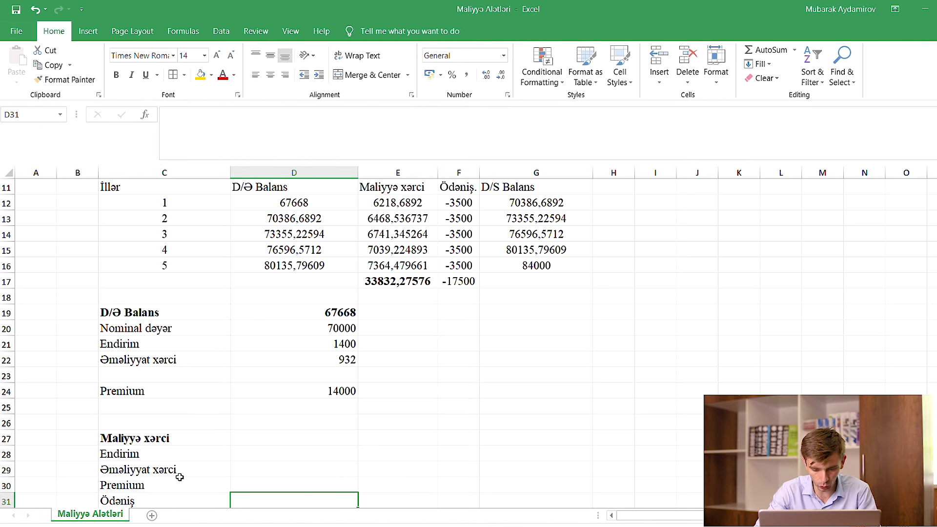
type("17500")
key("Return")
Fill the Endirim and Əməliyyat xərci amounts of the finance cost breakdown with =D21 in D28 and =D22 in D29.
left_click(300, 441)
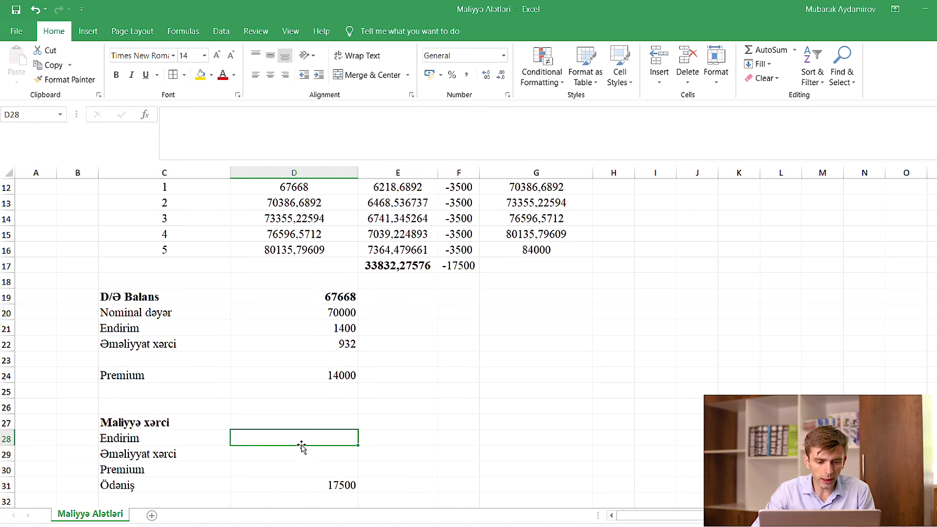
scroll(303, 449, "up", 1)
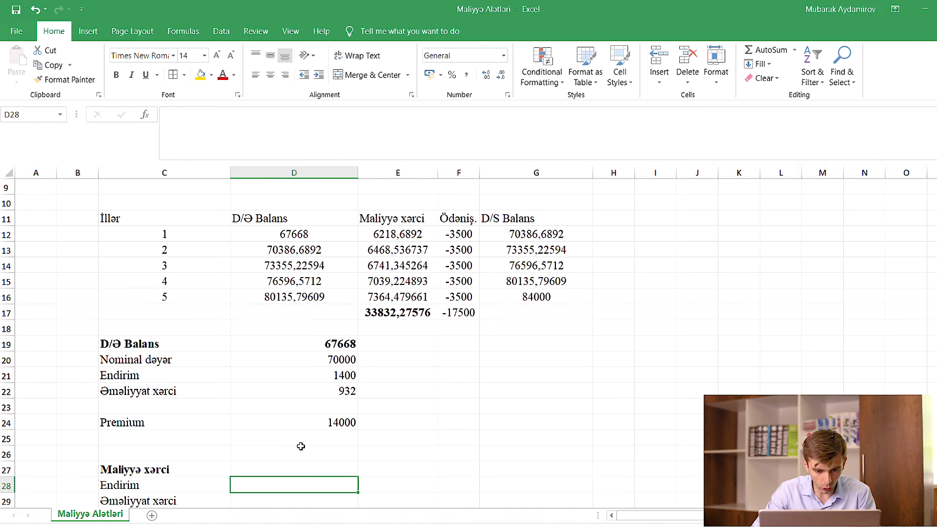
scroll(301, 446, "down", 1)
type("=")
left_click(334, 329)
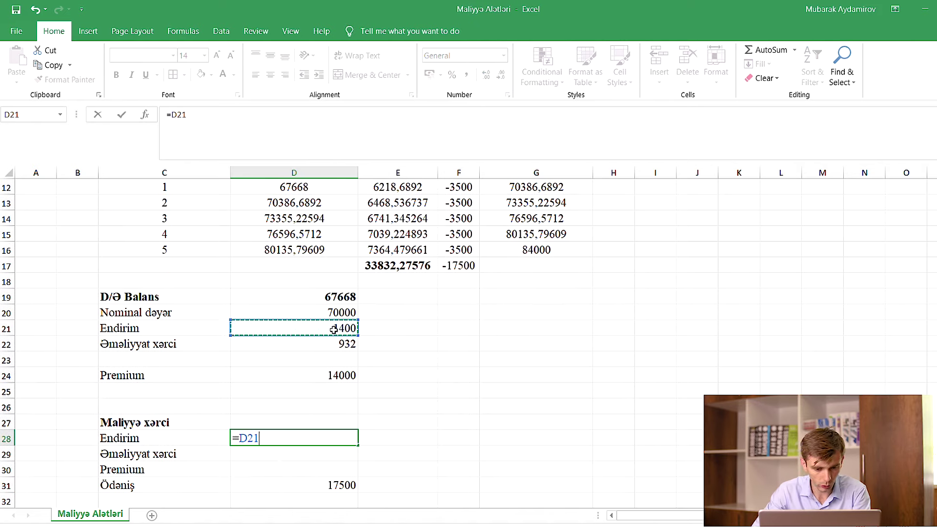
key("Return")
type("=")
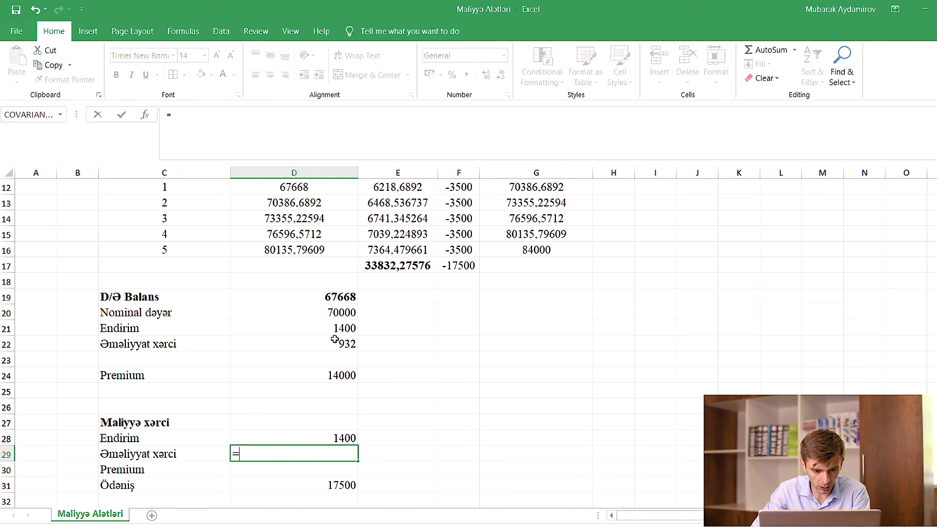
left_click(335, 339)
key("Return")
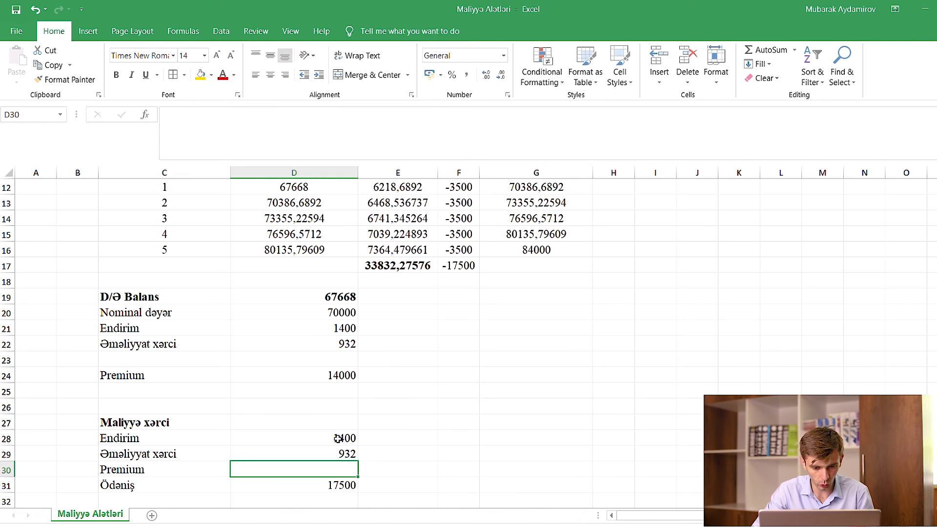
Enter 14000 as the Premium amount in D30 and select the breakdown amounts D28:D31.
left_click_drag(337, 438, 337, 454)
left_click(337, 485, "ctrl")
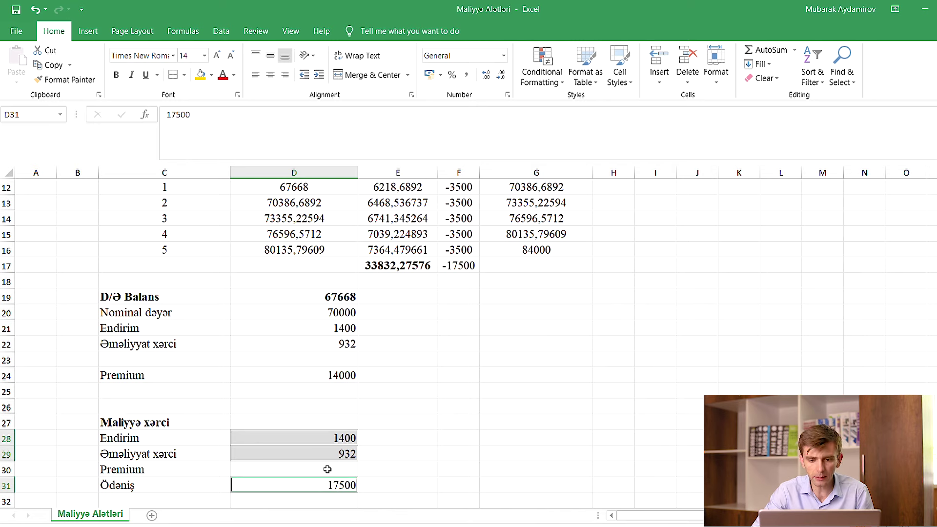
left_click(329, 470)
type("14000")
key("Return")
key("shift+Up")
key("shift+Up")
key("shift+Up")
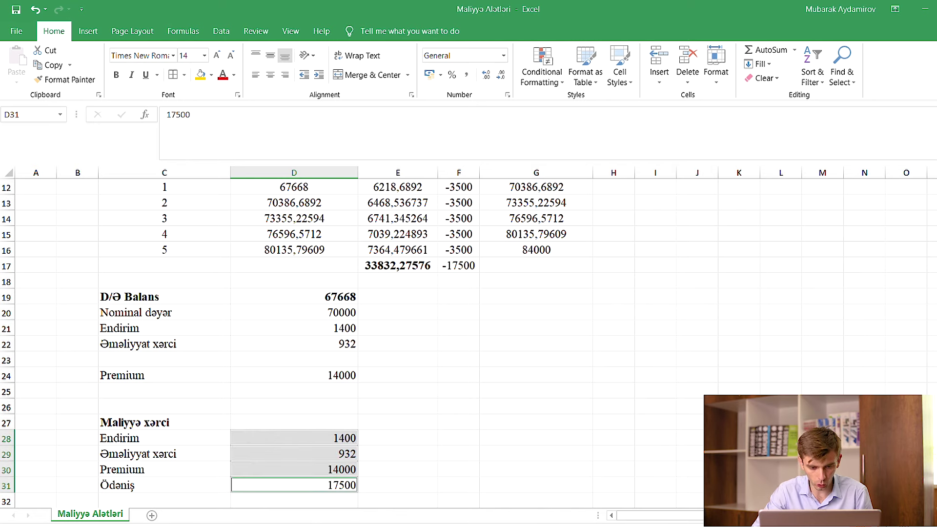
Add a TOTAL row in row 32 with =SUM(D28:D31) in D32, and make both the label and the sum bold.
scroll(269, 483, "down", 1)
left_click_drag(164, 469, 170, 448)
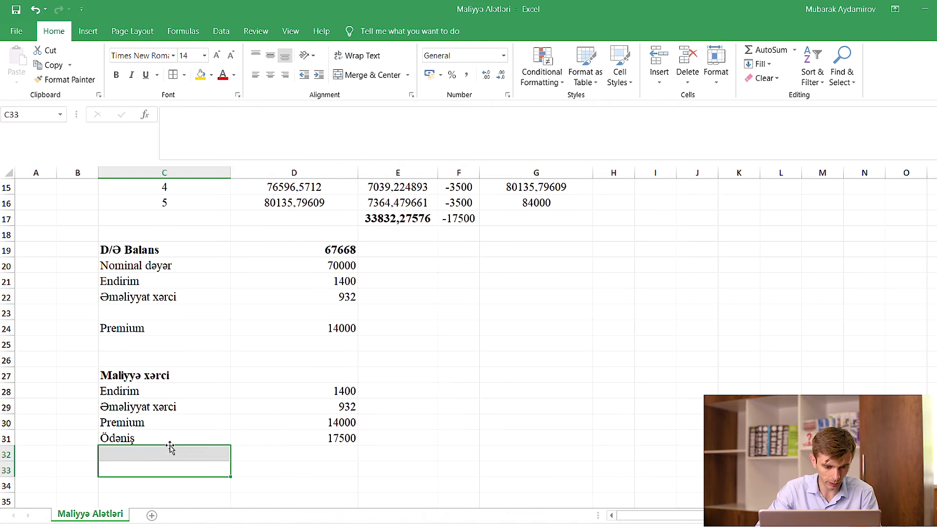
left_click(169, 450)
type("TOTAL")
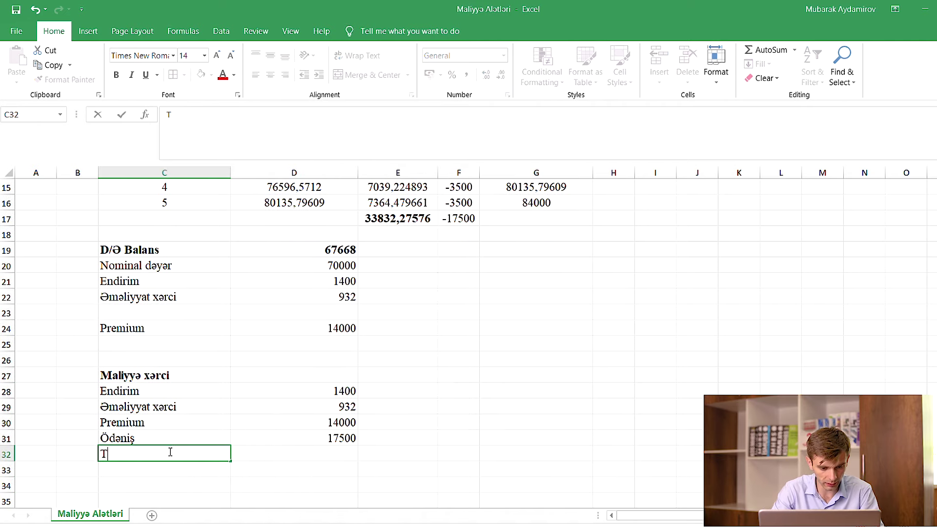
key("Tab")
key("alt+equal")
key("alt+equal")
key("ctrl+b")
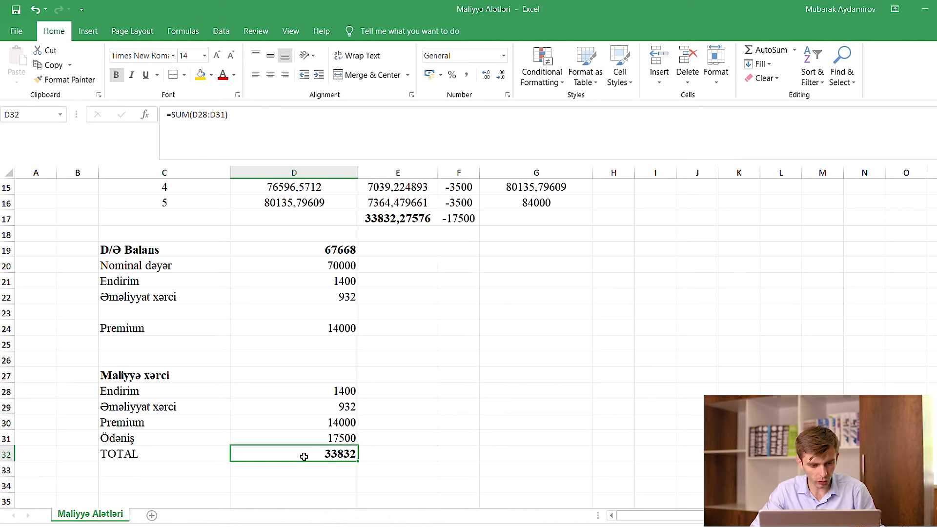
left_click(156, 451)
key("ctrl+b")
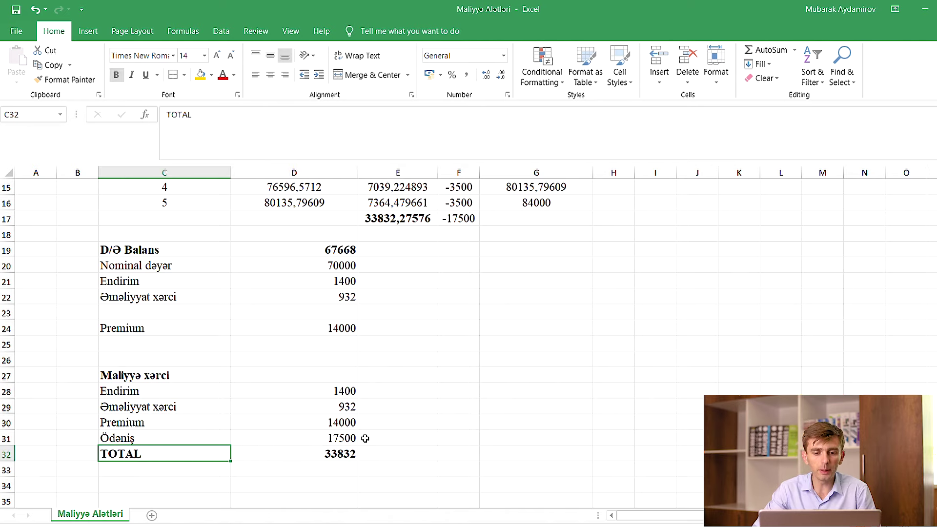
Review the finance cost components in D28:D31 and their TOTAL against the Maliyyə xərci column of the yearly table.
scroll(365, 439, "up", 2)
scroll(367, 425, "down", 2)
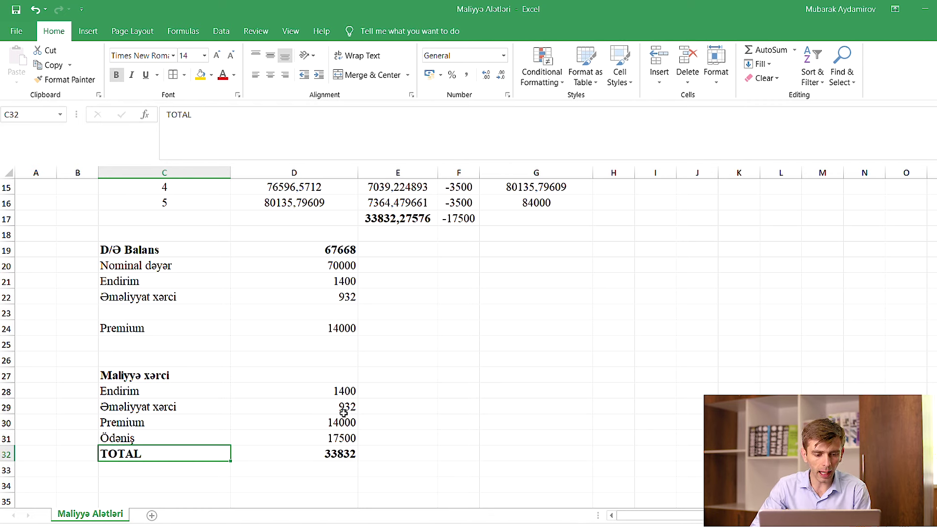
left_click(335, 439)
scroll(336, 439, "up", 2)
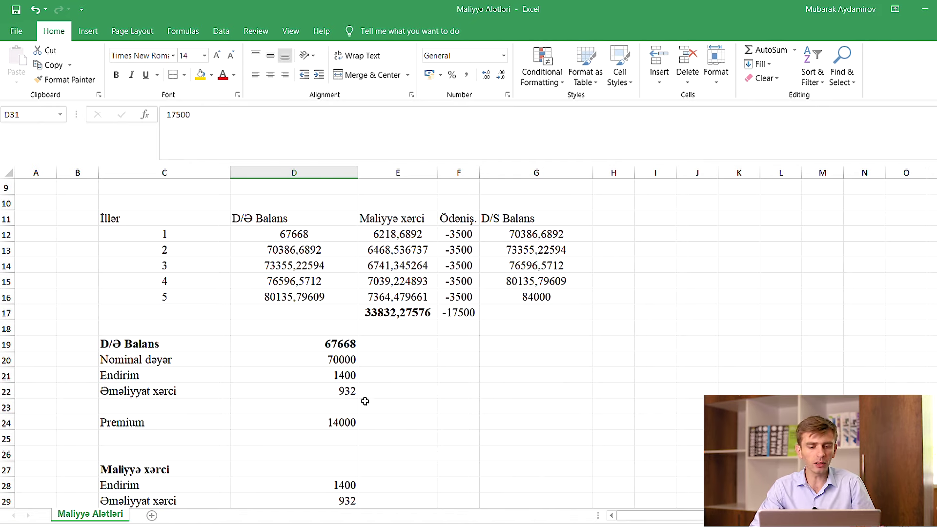
scroll(365, 398, "down", 1)
left_click(343, 440)
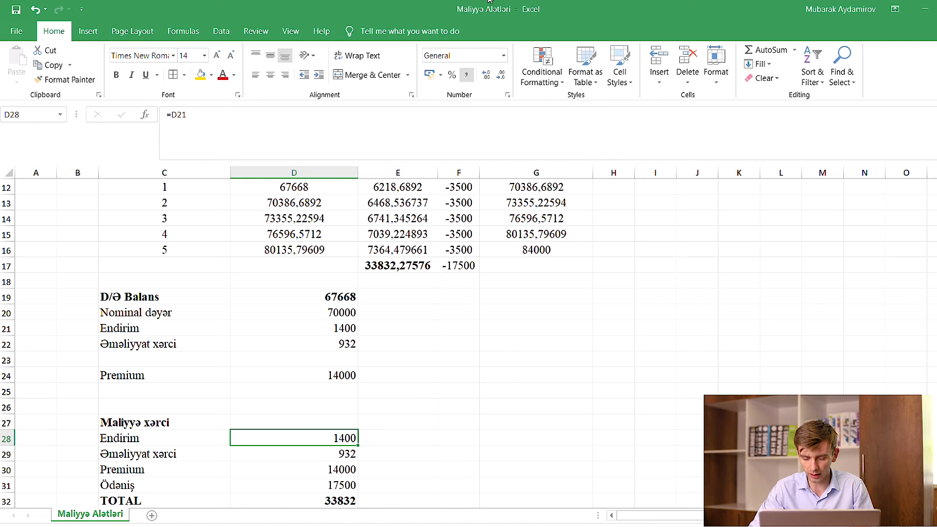
scroll(463, 286, "down", 1)
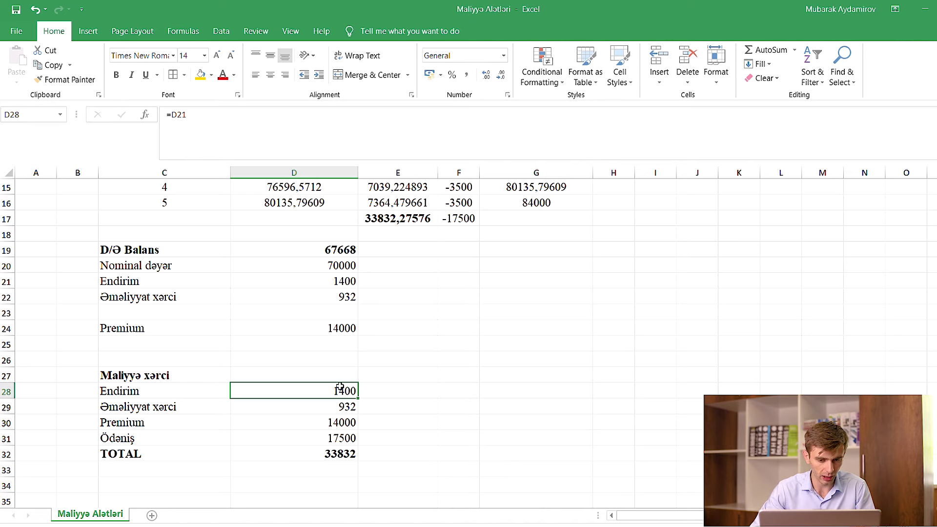
scroll(384, 352, "up", 3)
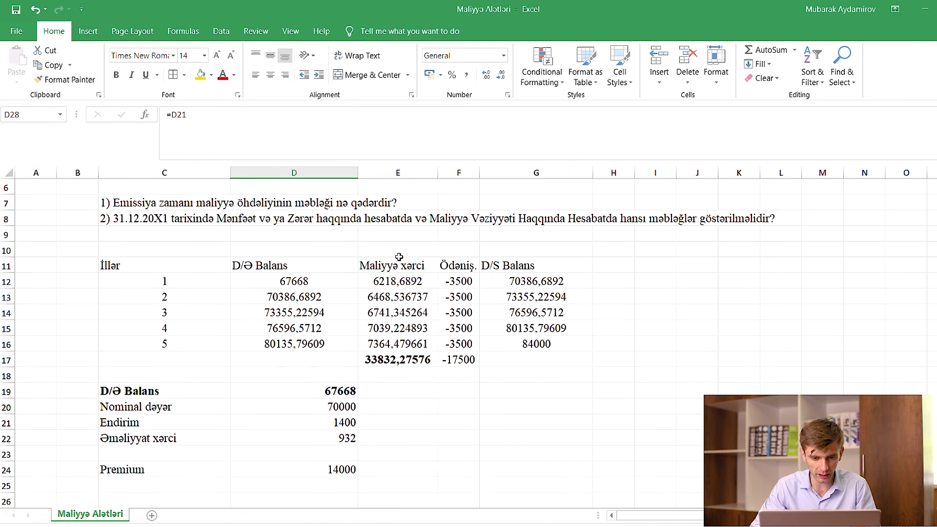
left_click(399, 259)
scroll(355, 373, "down", 2)
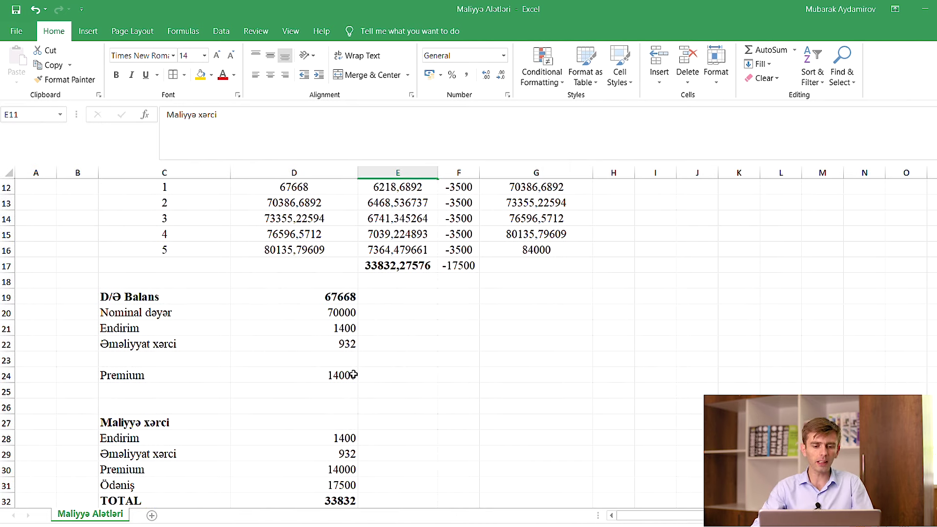
scroll(353, 375, "down", 1)
left_click_drag(338, 390, 337, 438)
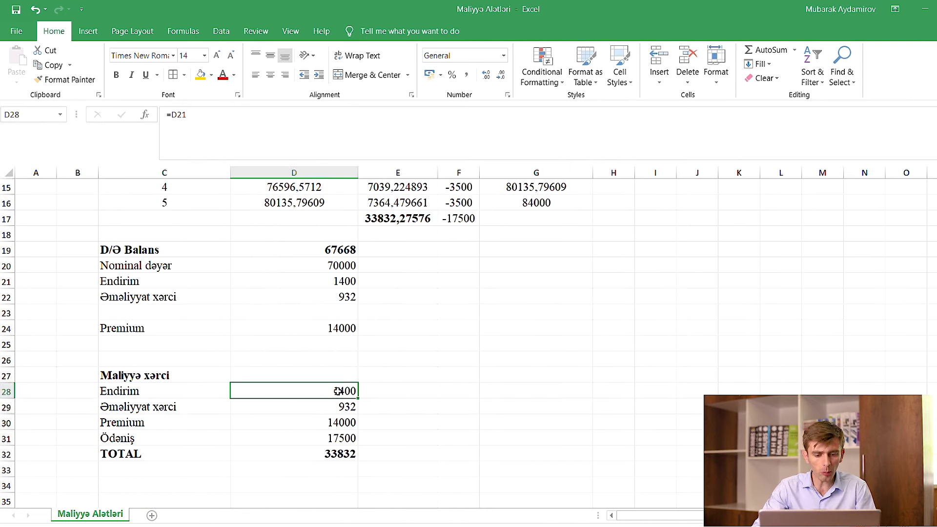
Compare the yearly finance costs in E12:E16 with the Endirim and Əməliyyat xərci amounts in D28:D29.
scroll(435, 313, "up", 2)
left_click_drag(412, 237, 397, 293)
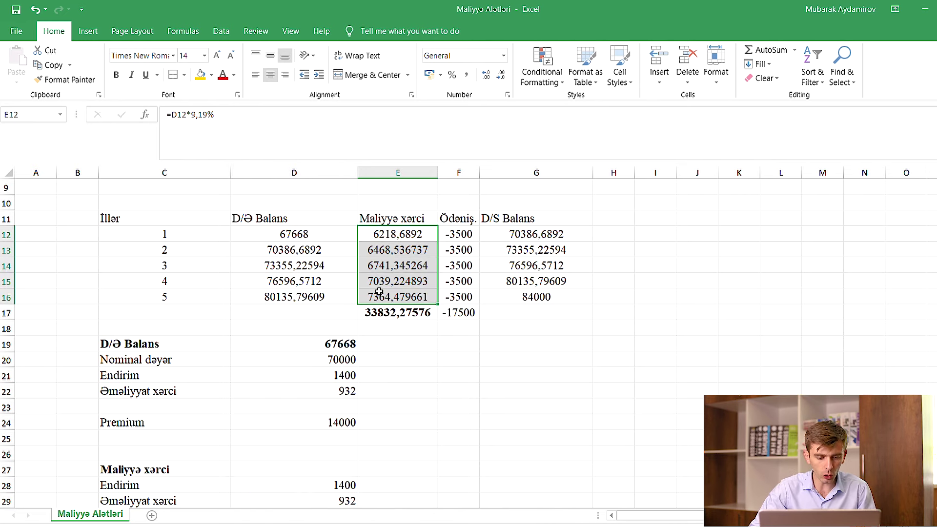
scroll(380, 291, "down", 2)
left_click(327, 391, "ctrl")
left_click(342, 404, "ctrl")
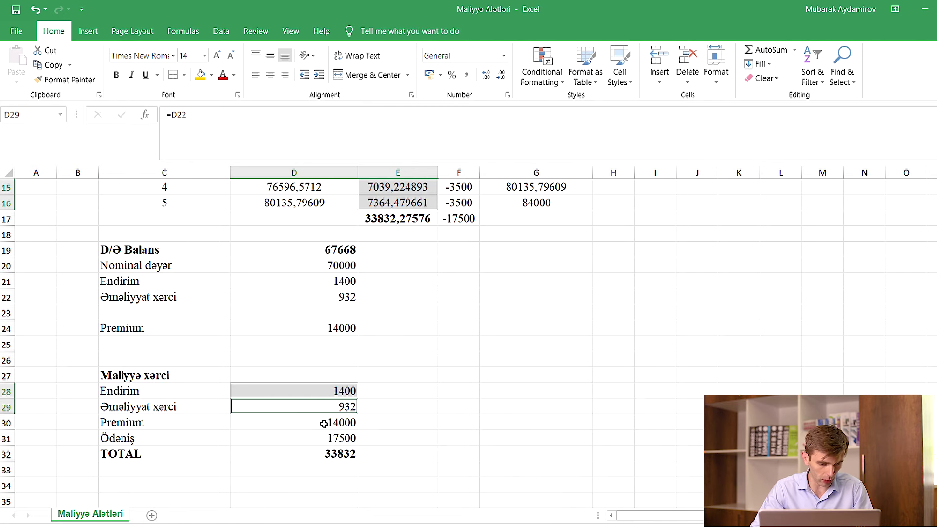
scroll(332, 368, "up", 2)
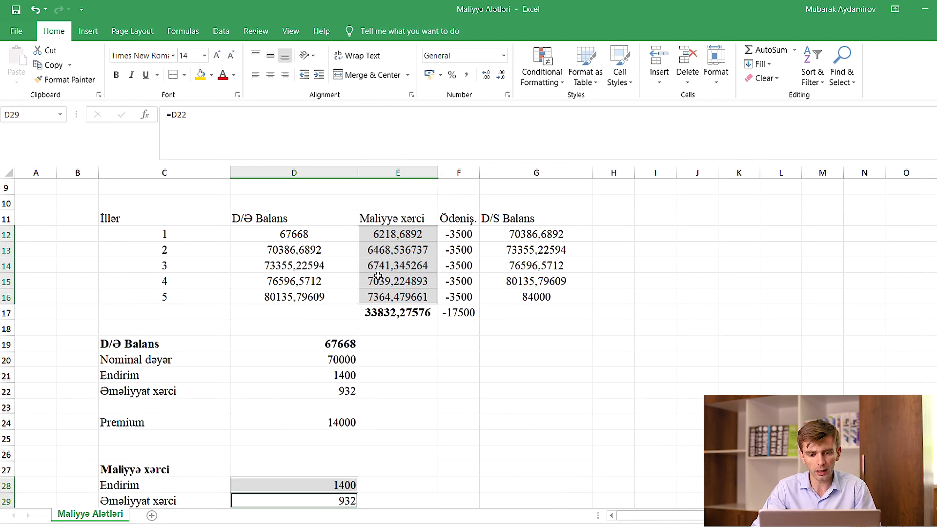
left_click_drag(391, 223, 393, 281)
left_click(393, 296)
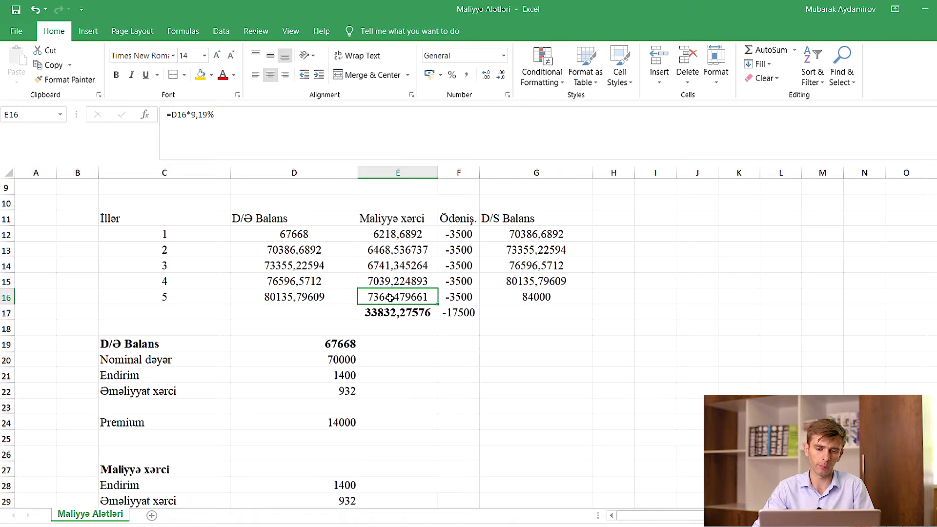
Re-read question 1 about the liability at issue, and examine the D/Ə Balans calculation in D19 and the year 1 opening balance in D12.
scroll(393, 310, "up", 1)
scroll(394, 310, "up", 2)
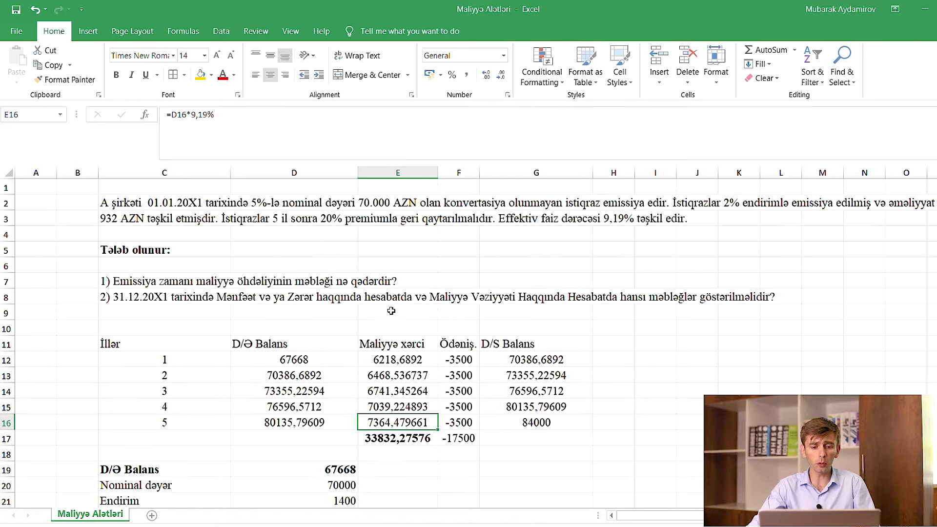
scroll(387, 320, "down", 1)
scroll(394, 301, "up", 1)
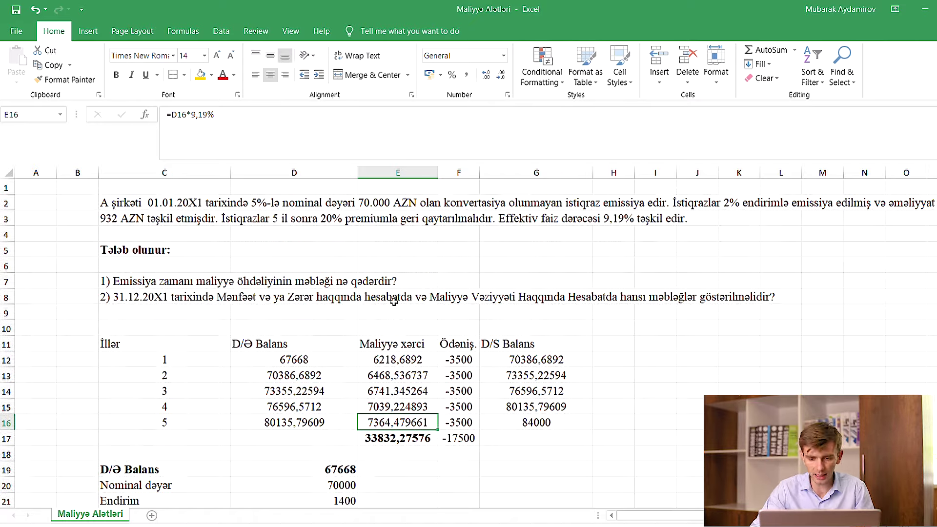
left_click(139, 284)
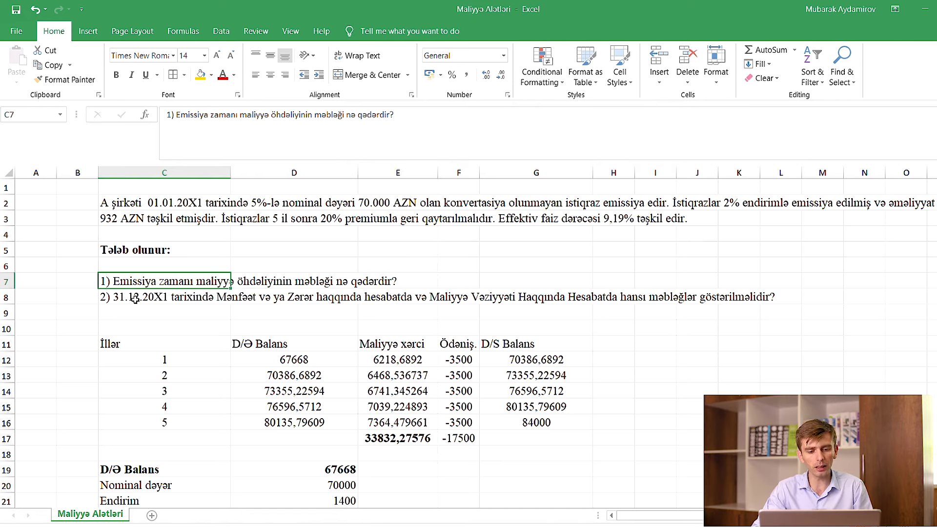
scroll(263, 341, "down", 2)
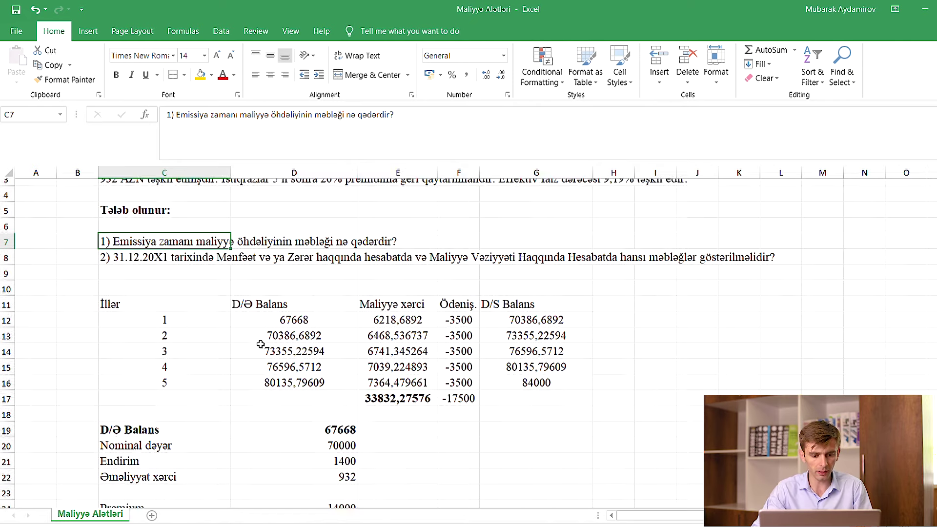
scroll(259, 345, "up", 1)
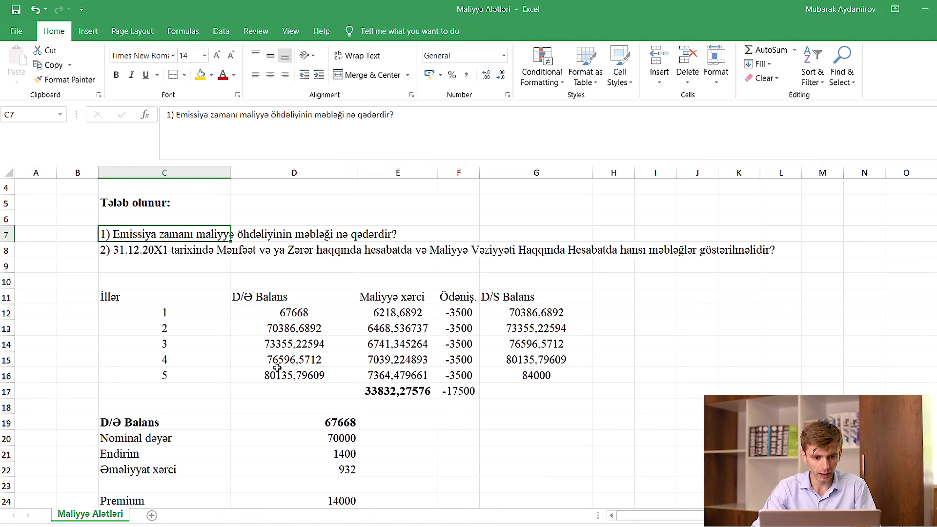
scroll(279, 345, "up", 1)
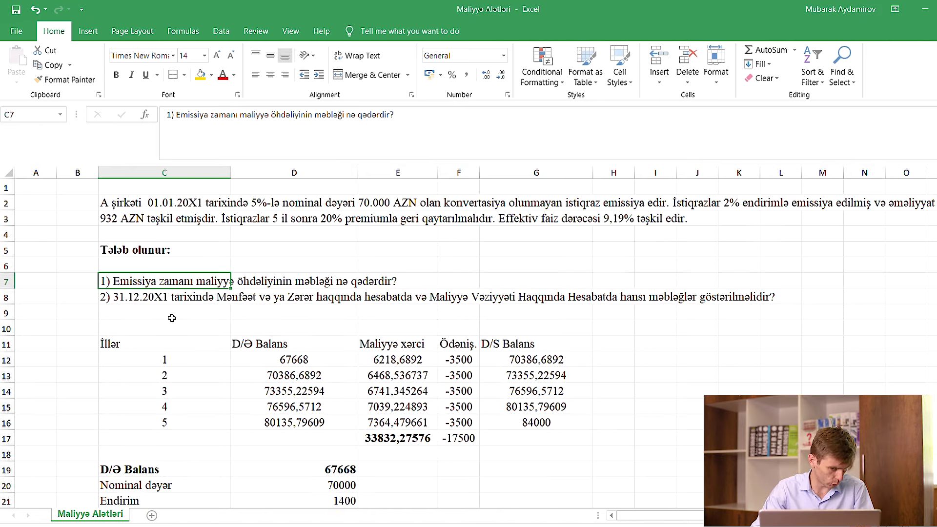
scroll(177, 327, "down", 2)
scroll(205, 286, "up", 1)
scroll(205, 286, "down", 1)
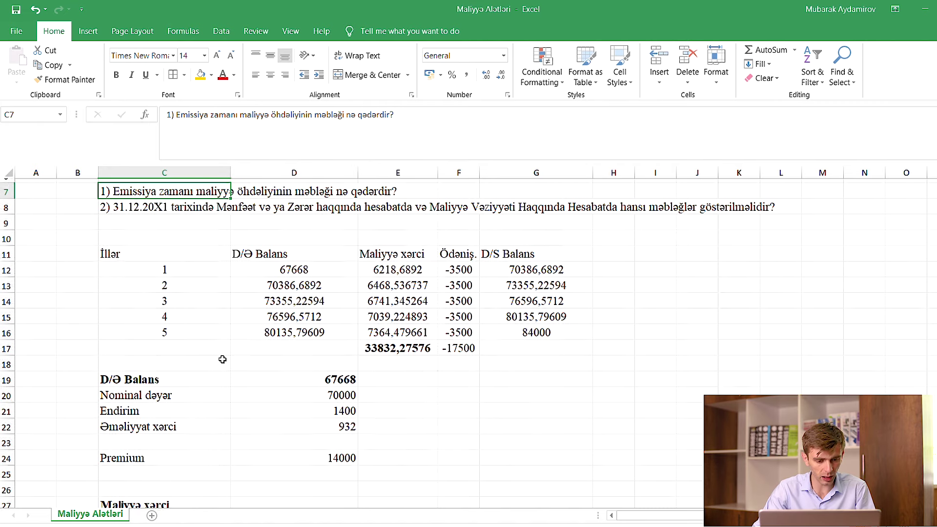
left_click(332, 378)
scroll(282, 386, "up", 2)
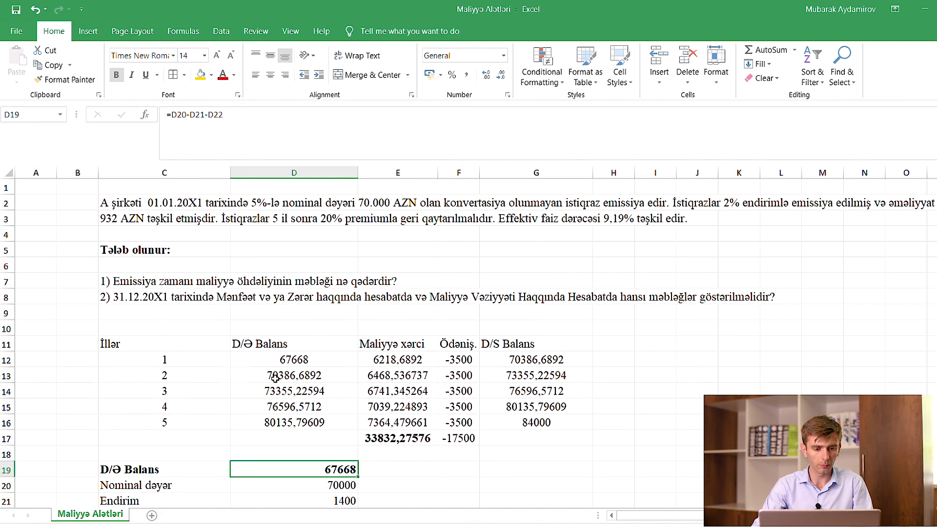
left_click(274, 364)
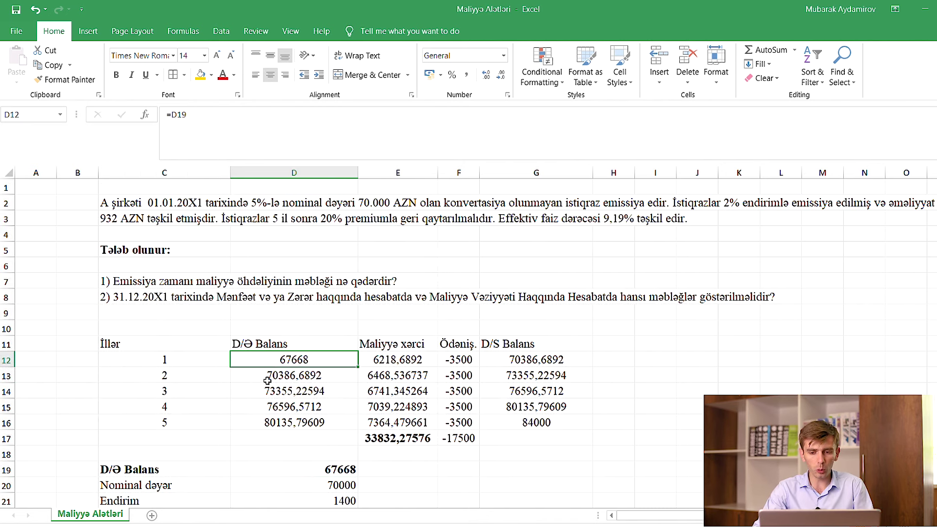
Answer question 1 in F7 with a formula linking to the year 1 D/Ə Balans in D12.
left_click(385, 211)
scroll(422, 296, "down", 2)
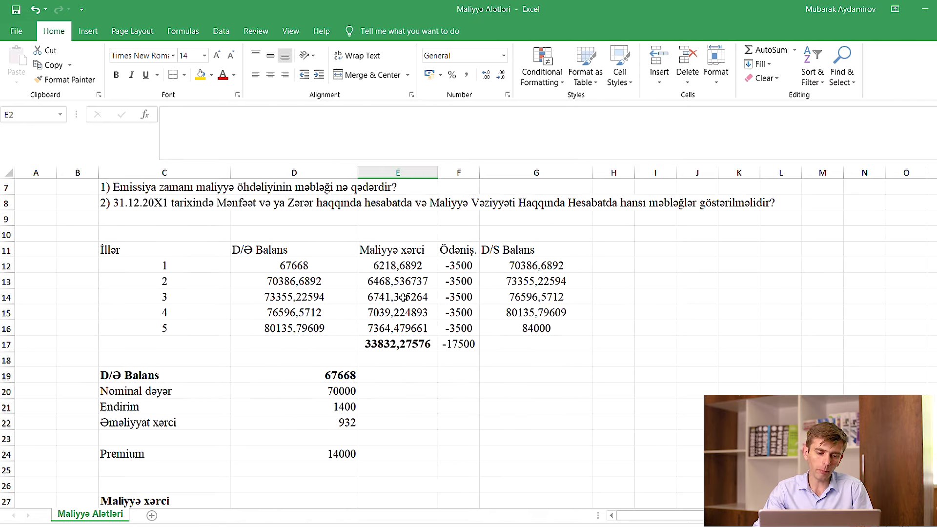
scroll(332, 371, "up", 2)
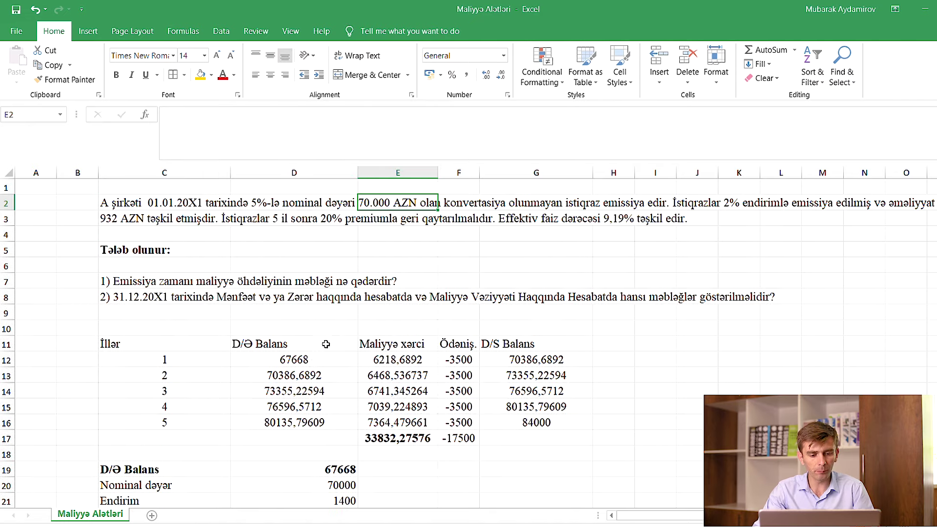
left_click(301, 360)
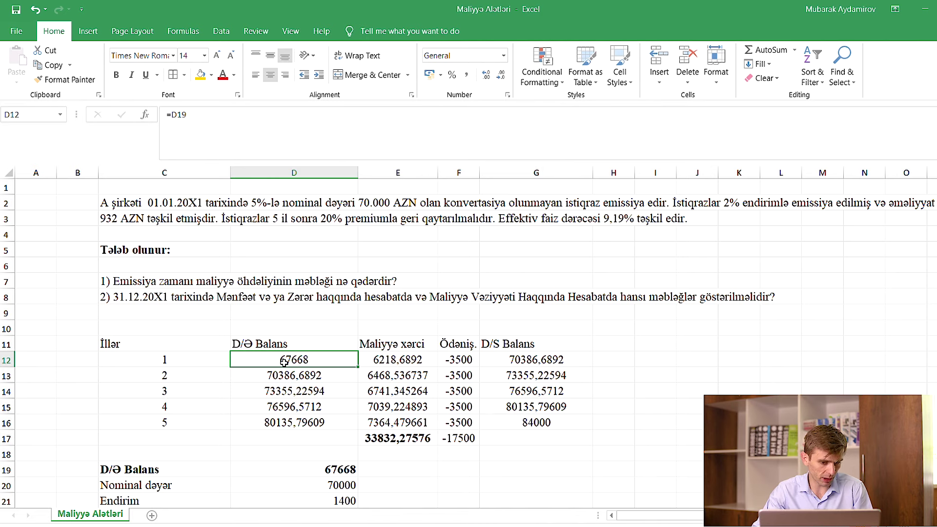
left_click(161, 284)
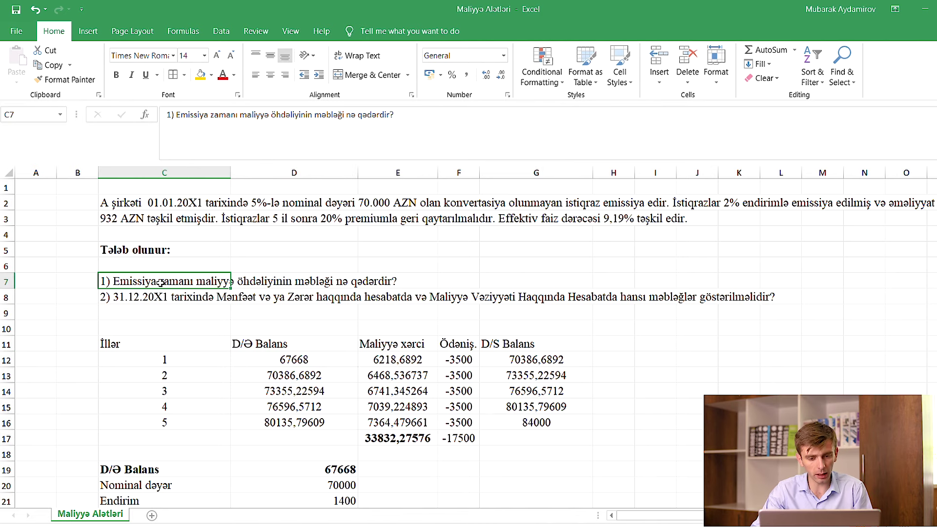
left_click(466, 276)
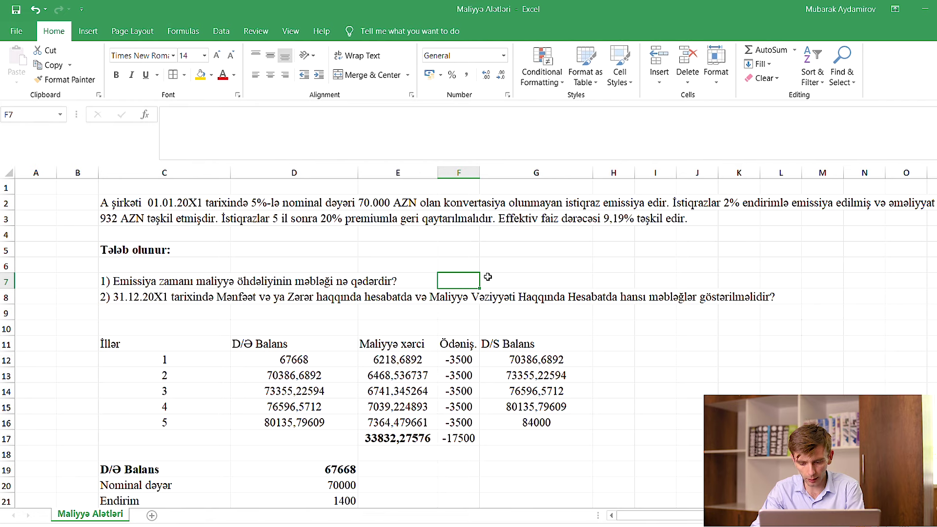
type("=")
left_click(282, 359)
key("Return")
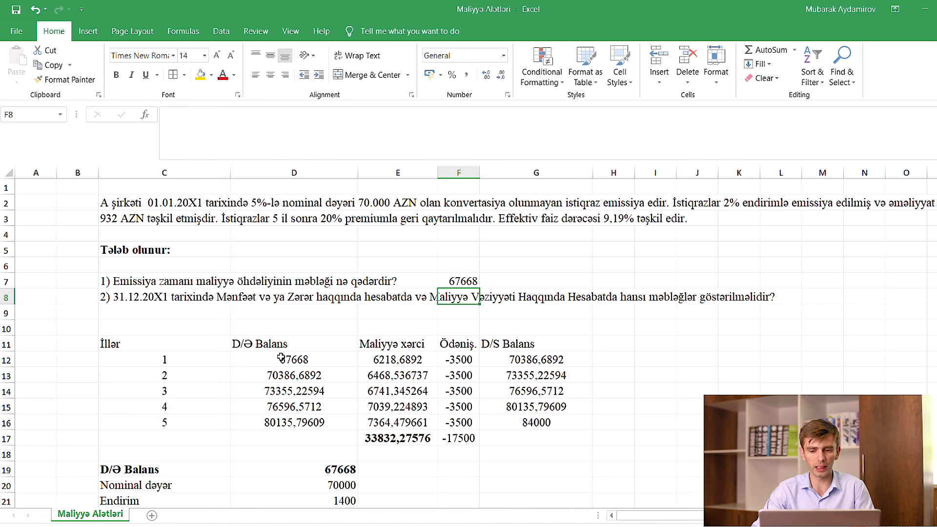
Re-read question 2 about the 31.12.20X1 reporting amounts, and examine the year 1 D/S Balans in G12 and Maliyyə xərci in E12.
left_click(492, 365)
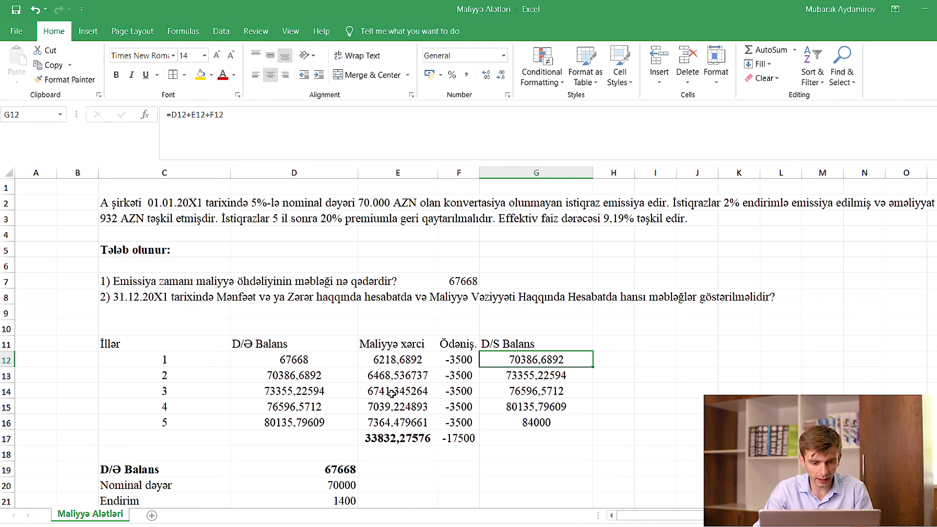
left_click(373, 360)
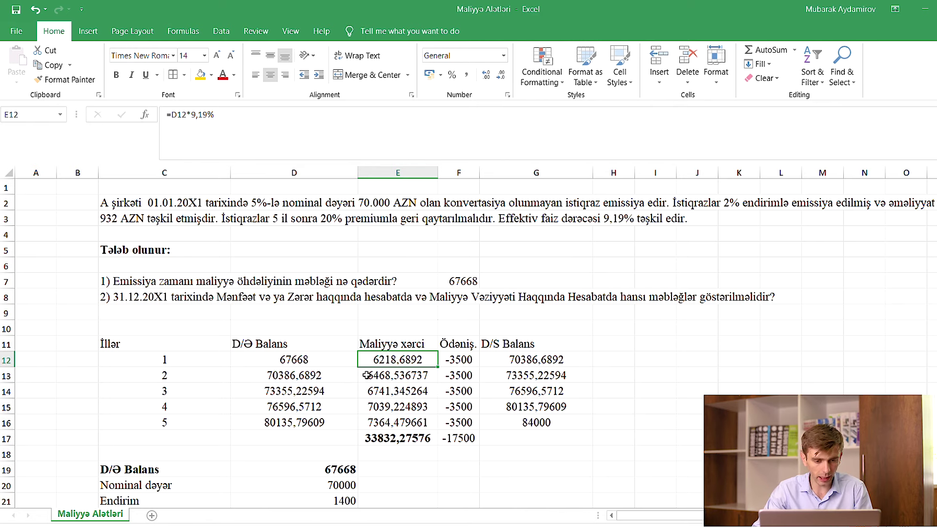
left_click_drag(118, 296, 751, 293)
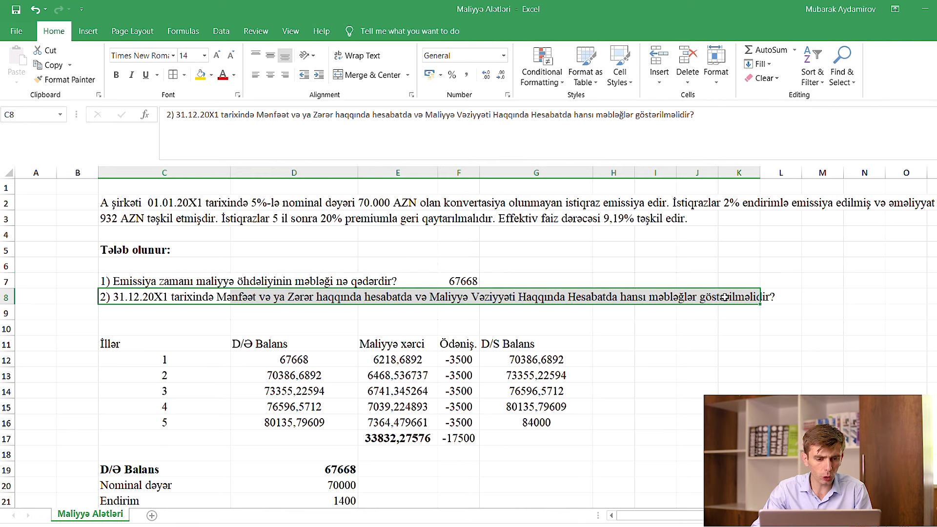
left_click(164, 296)
left_click(283, 296)
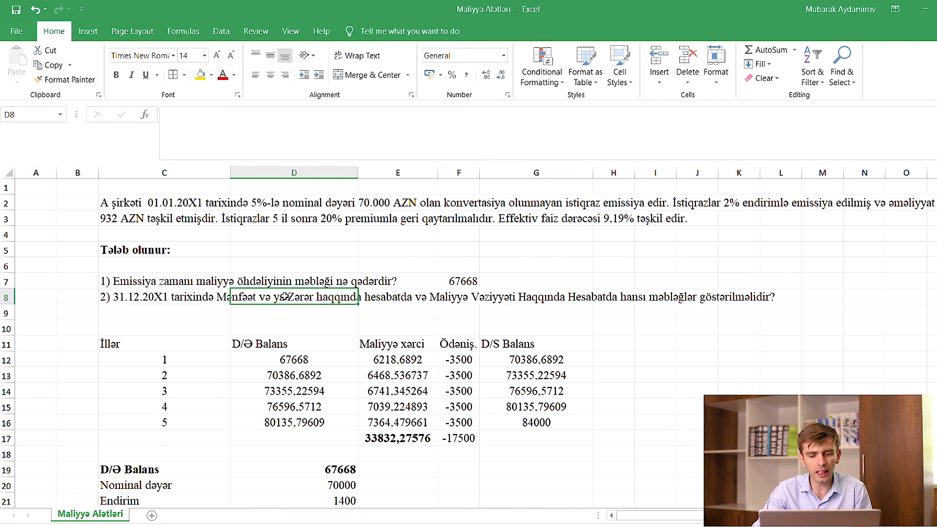
left_click(485, 301)
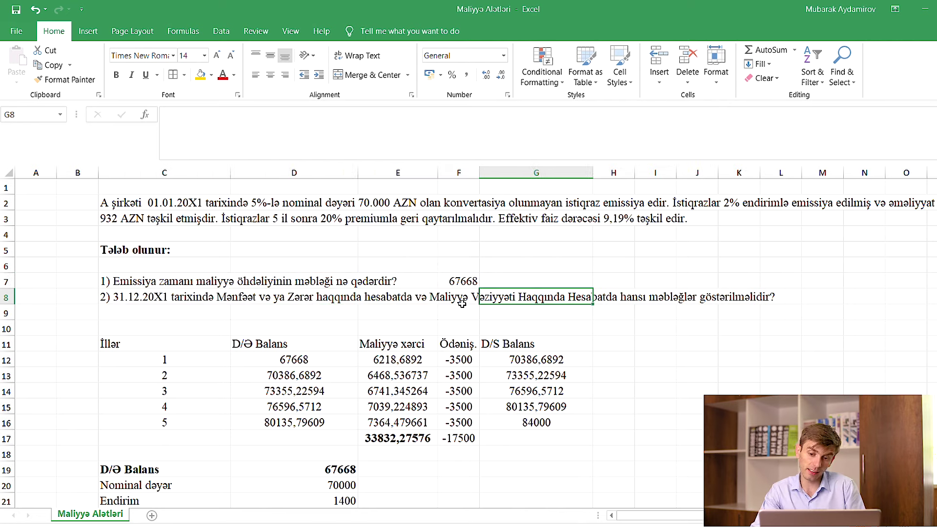
left_click(119, 301)
Mark the year 1 Maliyyə xərci in E12 and D/S Balans in G12 with bold red text as the answers to question 2.
left_click(383, 358)
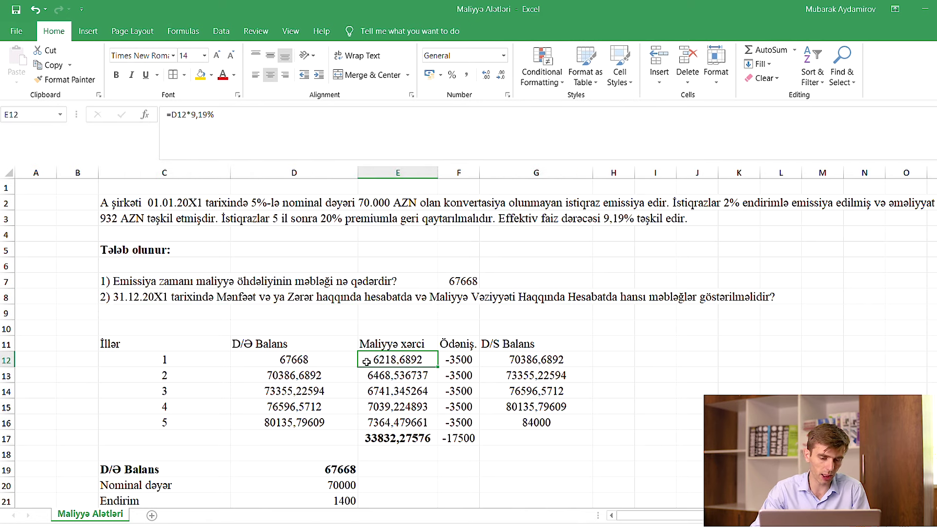
key("ctrl+b")
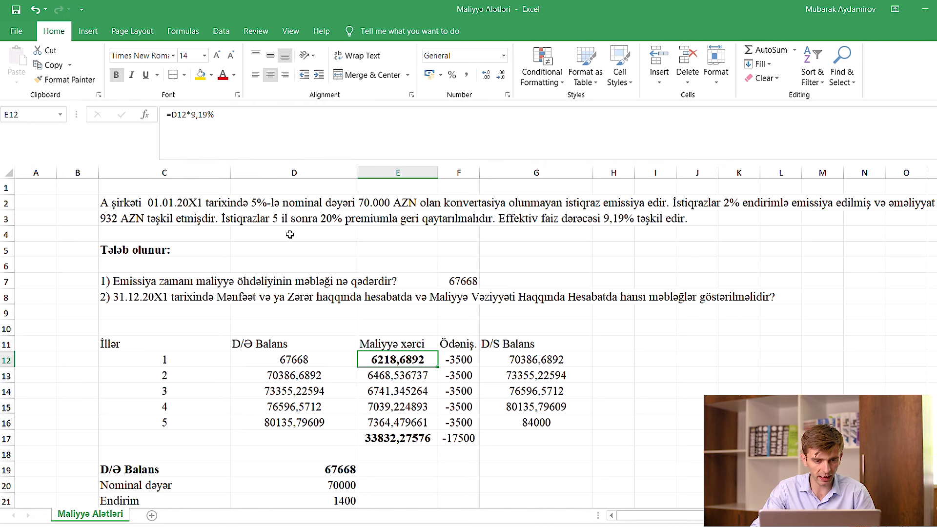
left_click(222, 75)
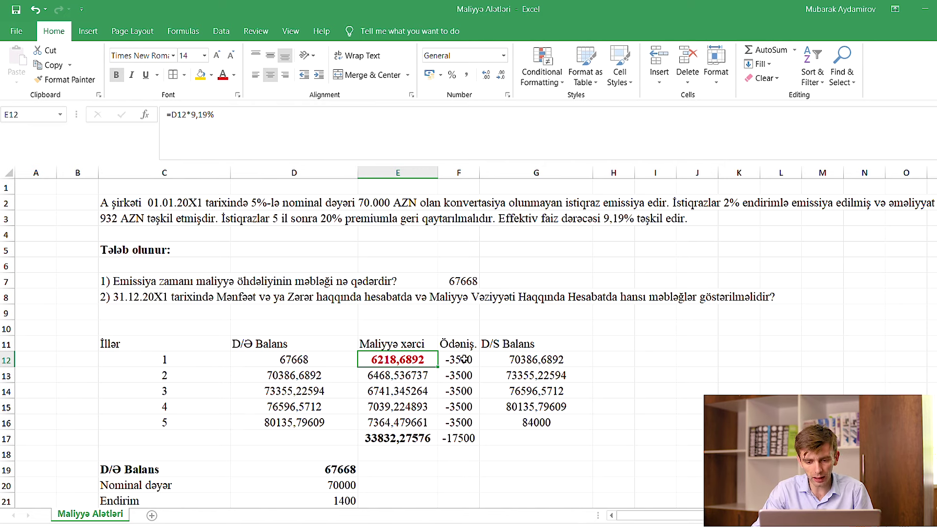
left_click(507, 360)
left_click(116, 75)
left_click(222, 75)
Check the year 2 formulas in row 13, and make the yearly table's headers in C11:G11 bold.
left_click(279, 376)
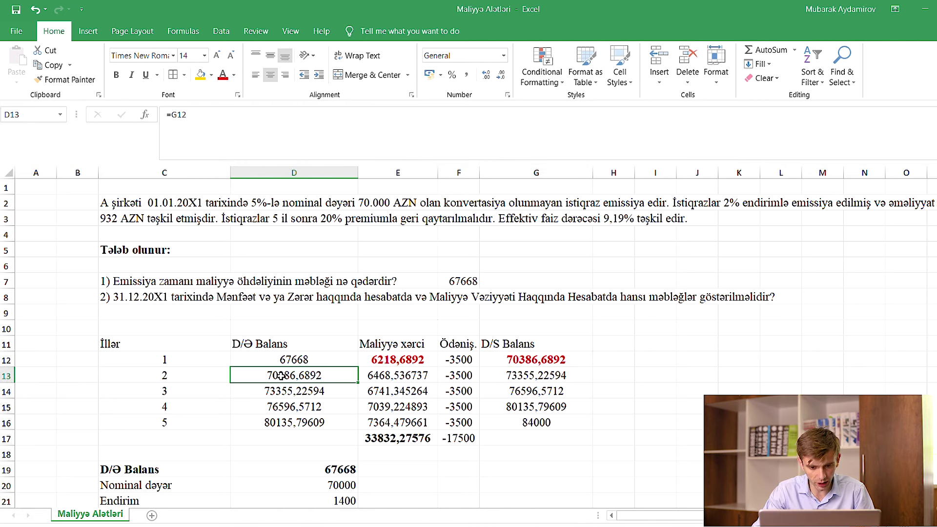
left_click(396, 377)
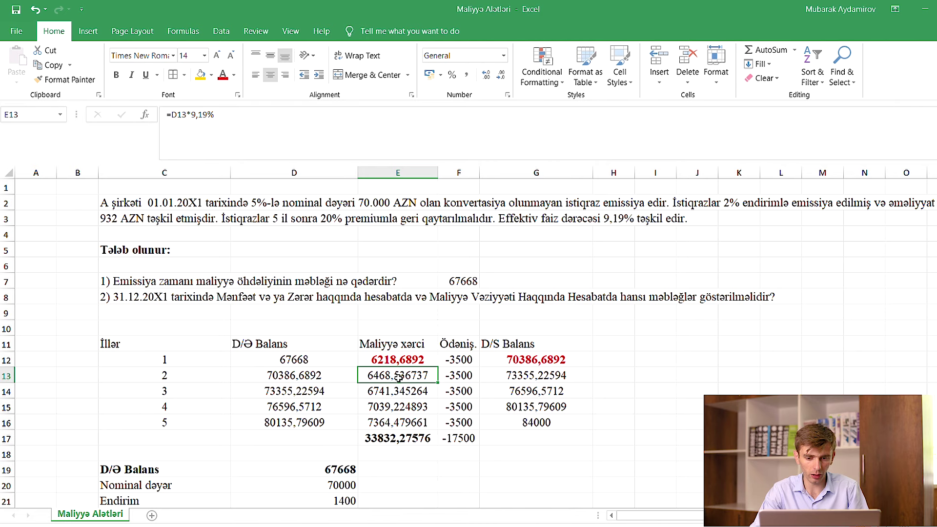
left_click(456, 378)
left_click(508, 376)
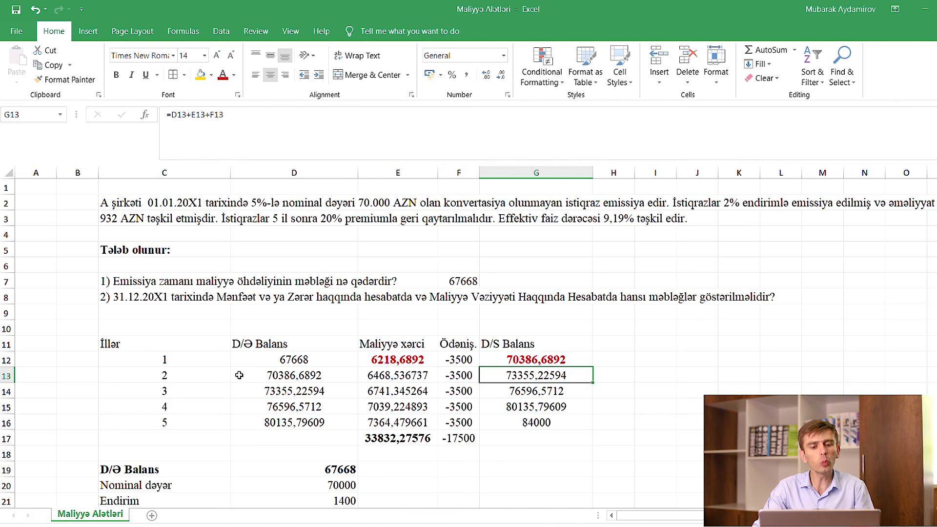
left_click_drag(128, 344, 537, 345)
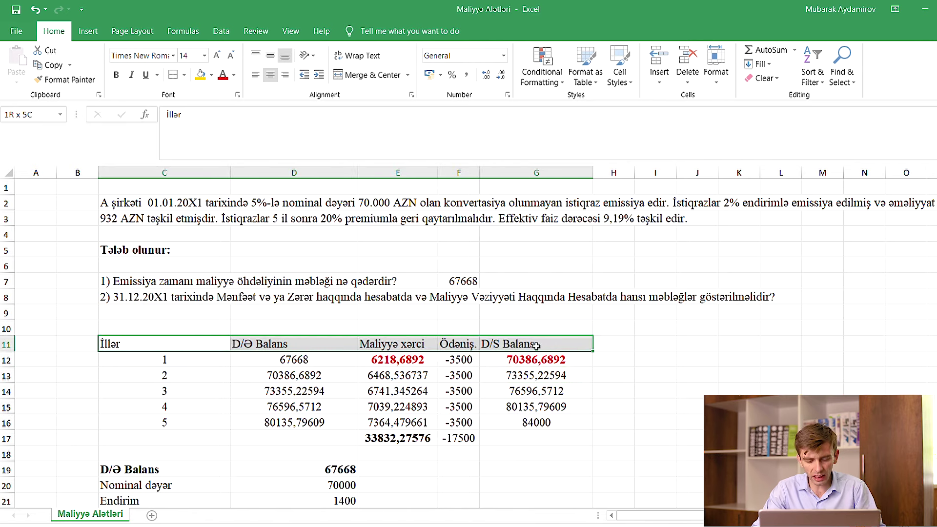
key("ctrl+b")
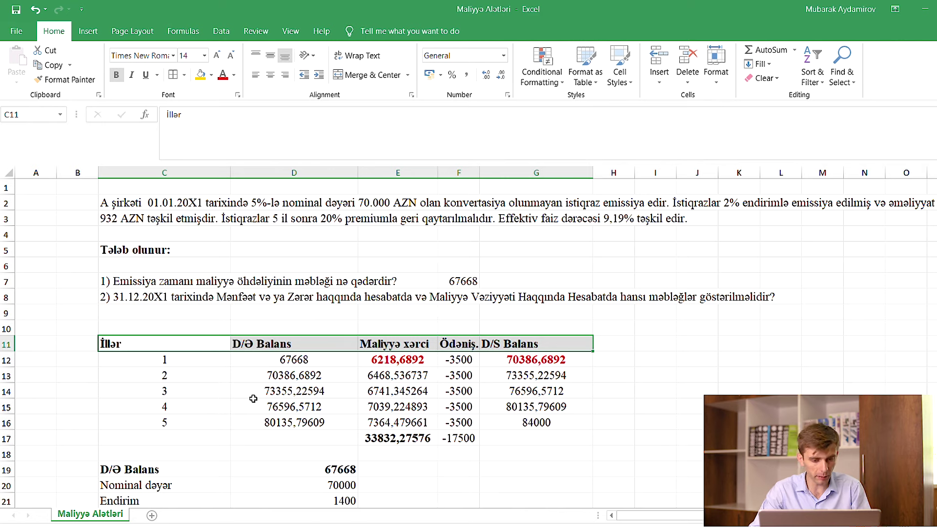
Review the year 3 finance cost and closing balance in row 14, and the year 5 figures in row 16.
left_click(202, 392)
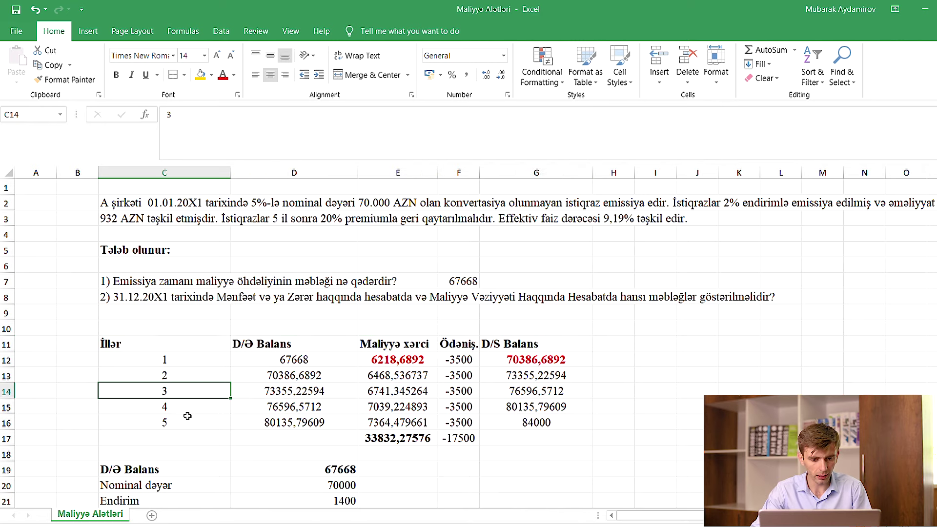
left_click(396, 389)
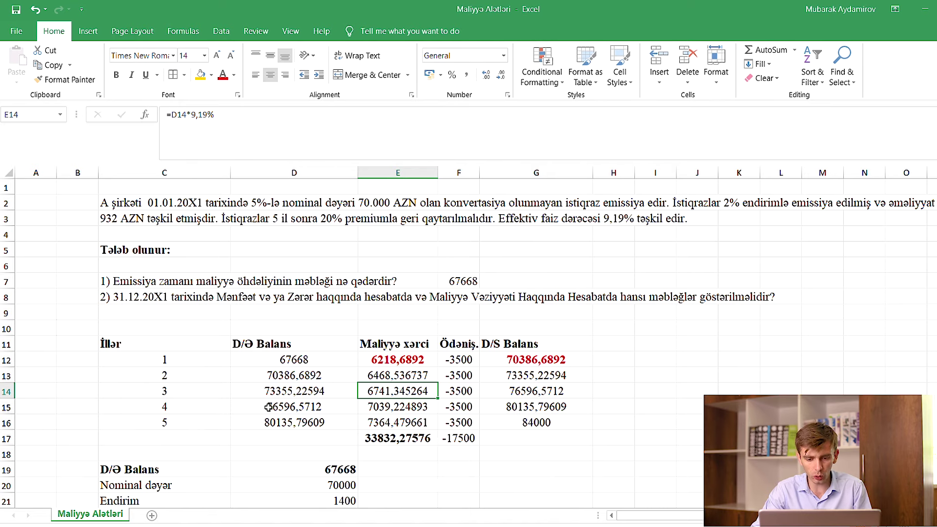
left_click(537, 393)
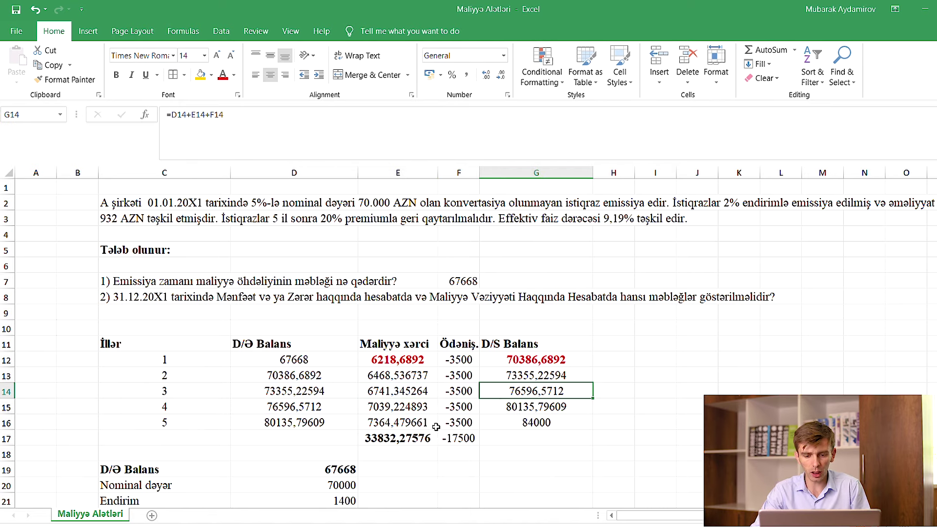
scroll(437, 383, "down", 2)
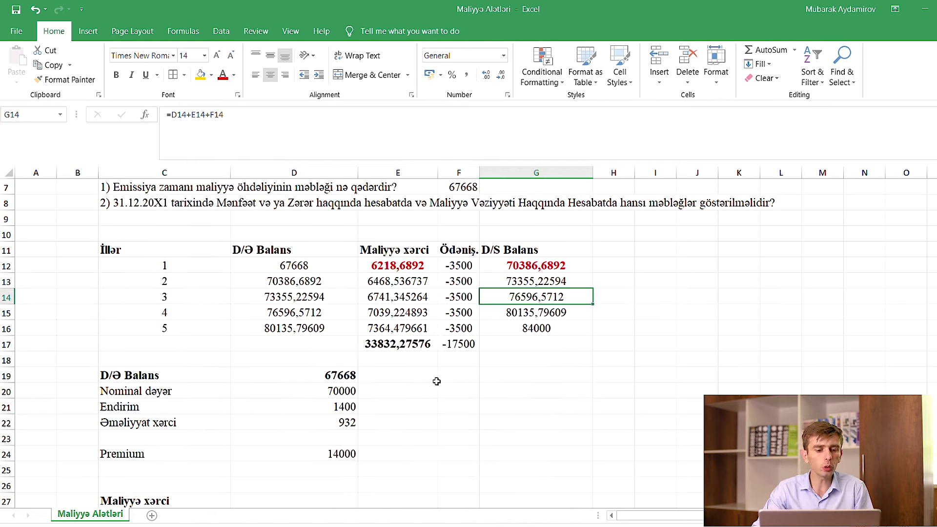
scroll(350, 392, "up", 2)
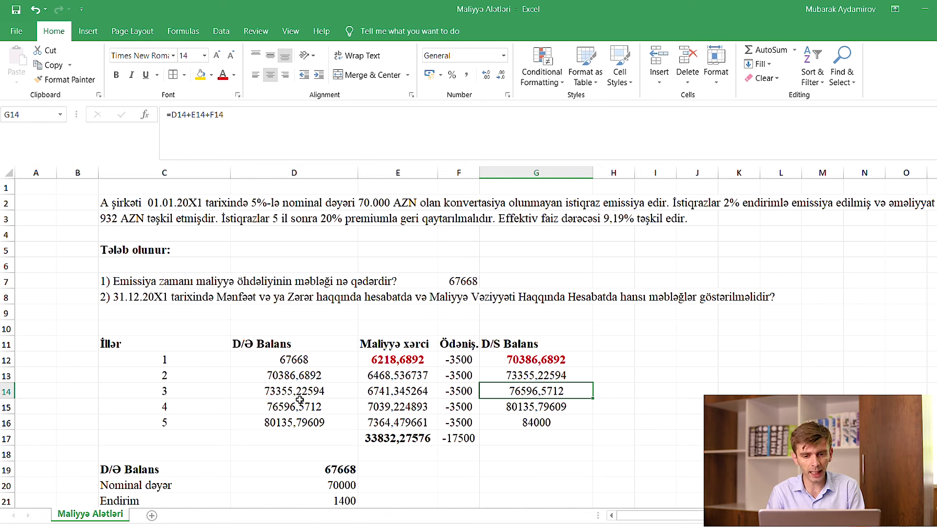
left_click_drag(147, 422, 482, 430)
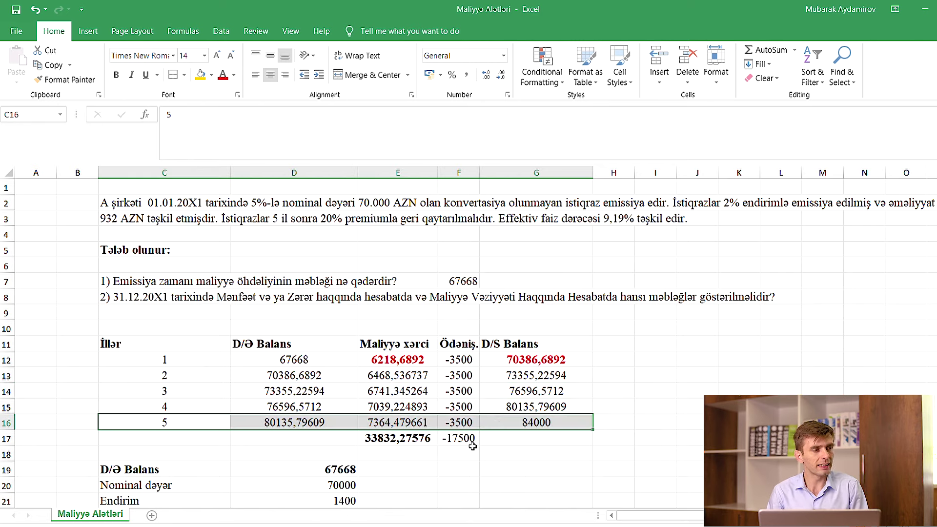